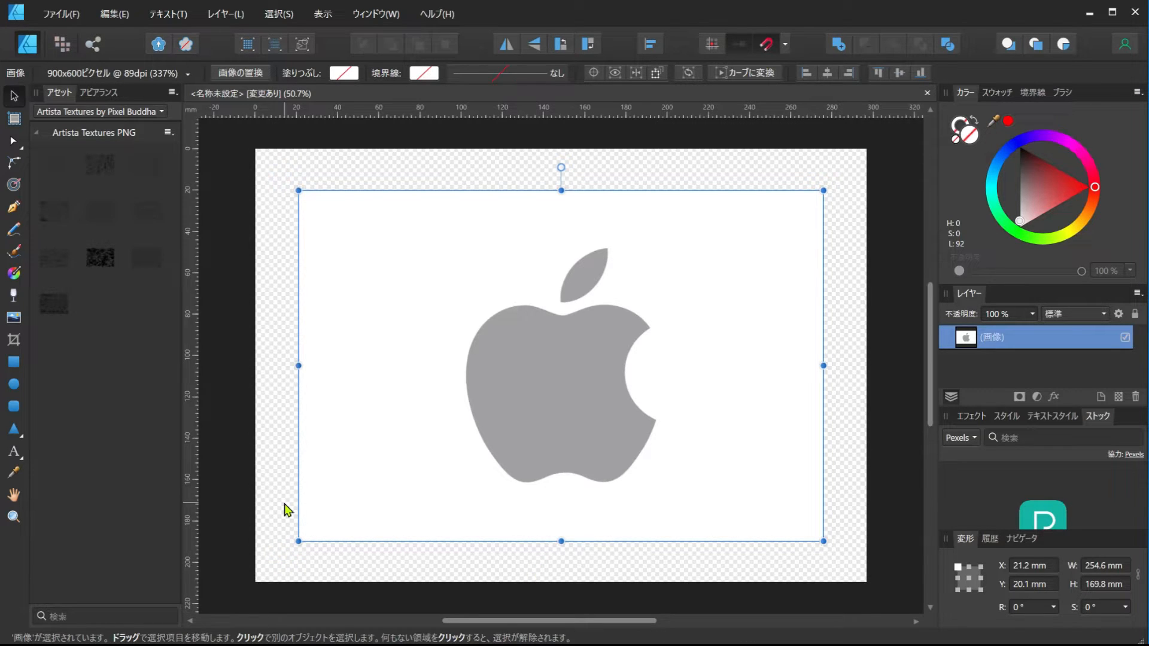
Step: Draw a rectangle about 275.8 × 182.8 mm around the logo image and remove its fill
click(14, 365)
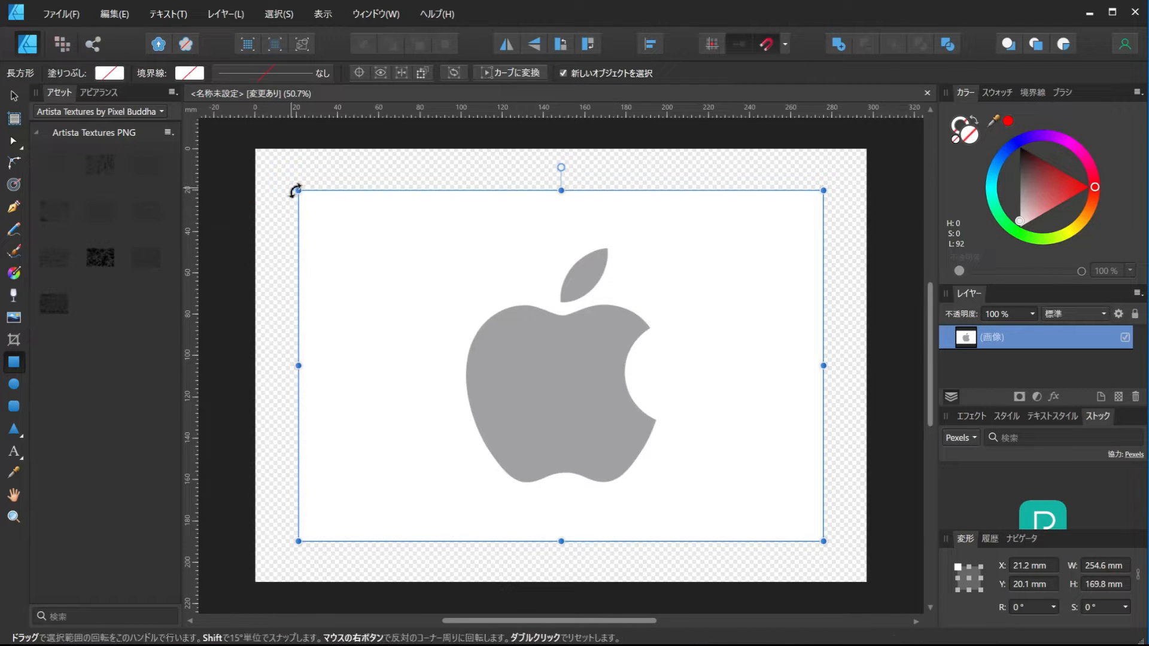
drag(279, 173, 847, 550)
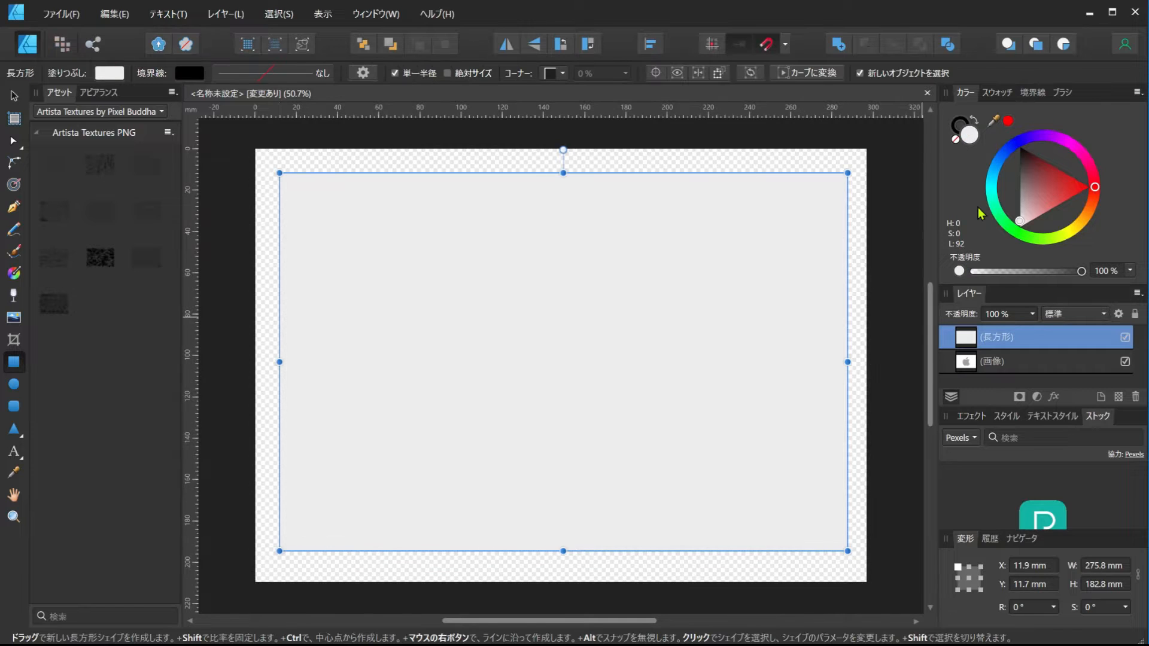
click(957, 141)
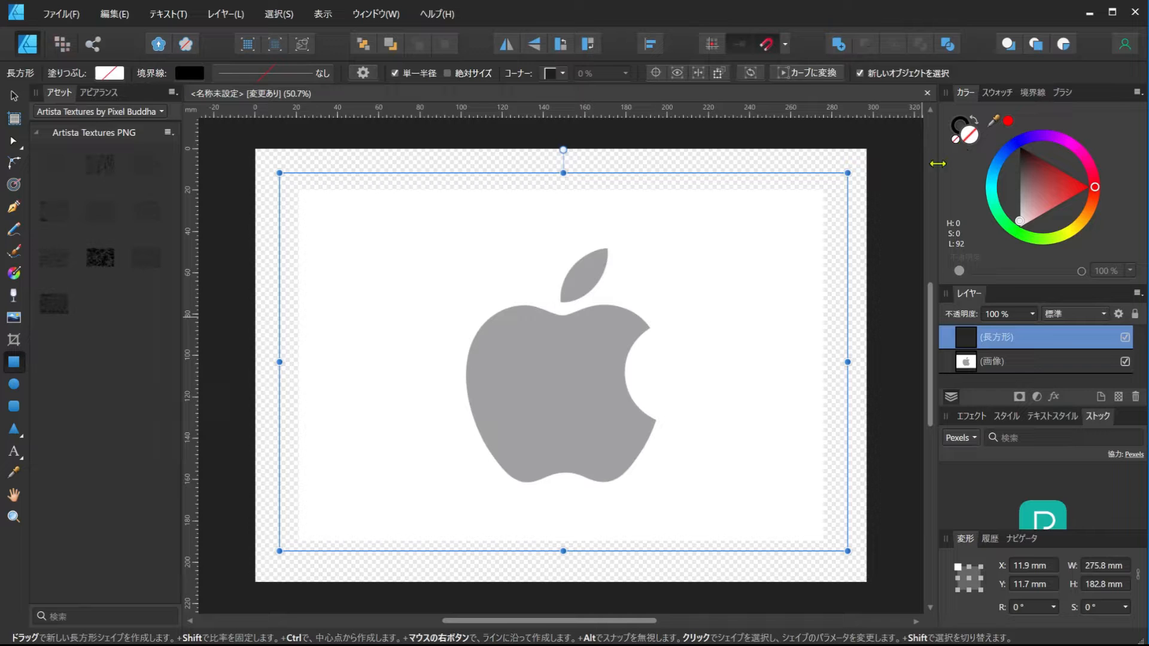
Step: Give the rectangle a solid black stroke 2 pt wide
click(956, 126)
click(323, 74)
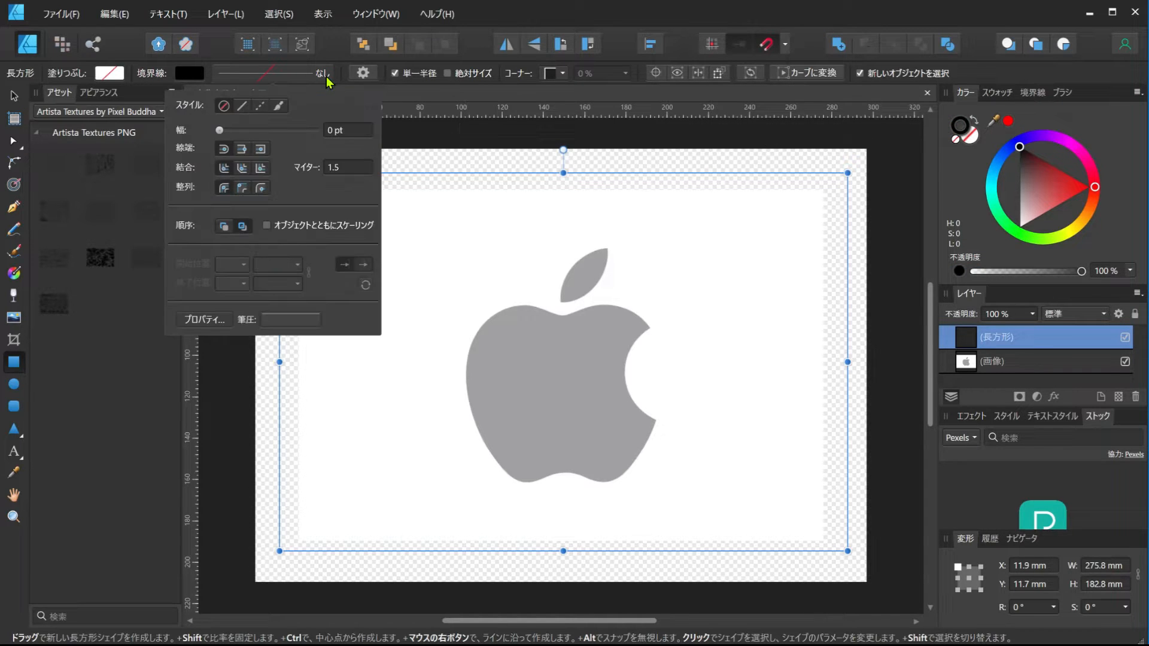
scroll(335, 134, up, 2)
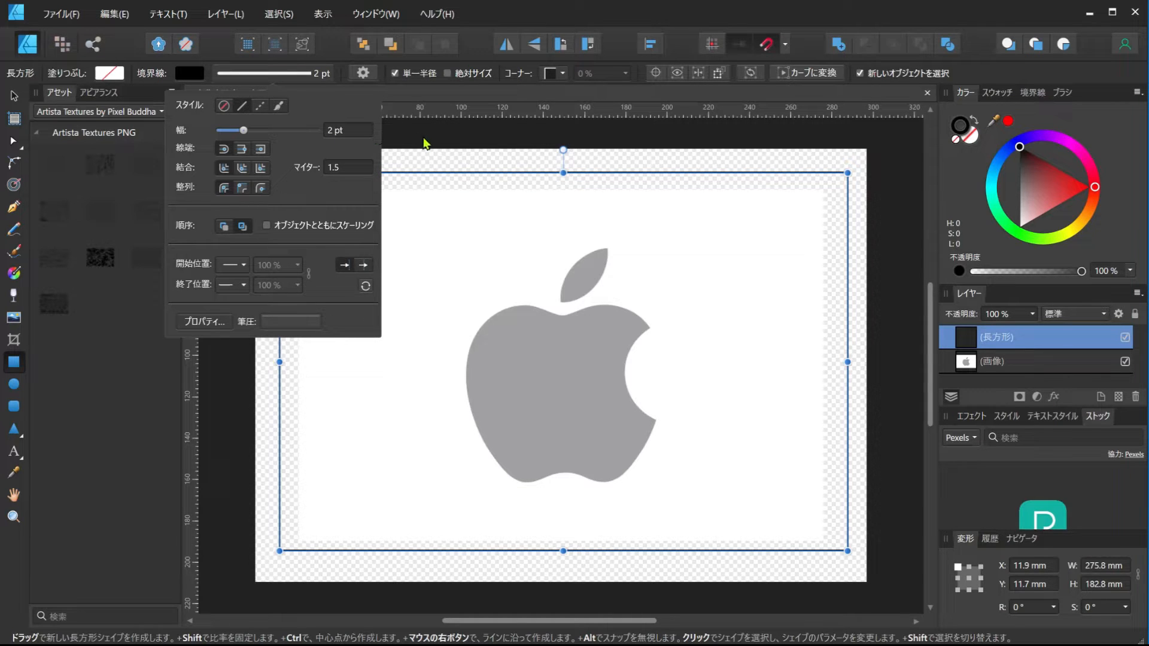
click(426, 141)
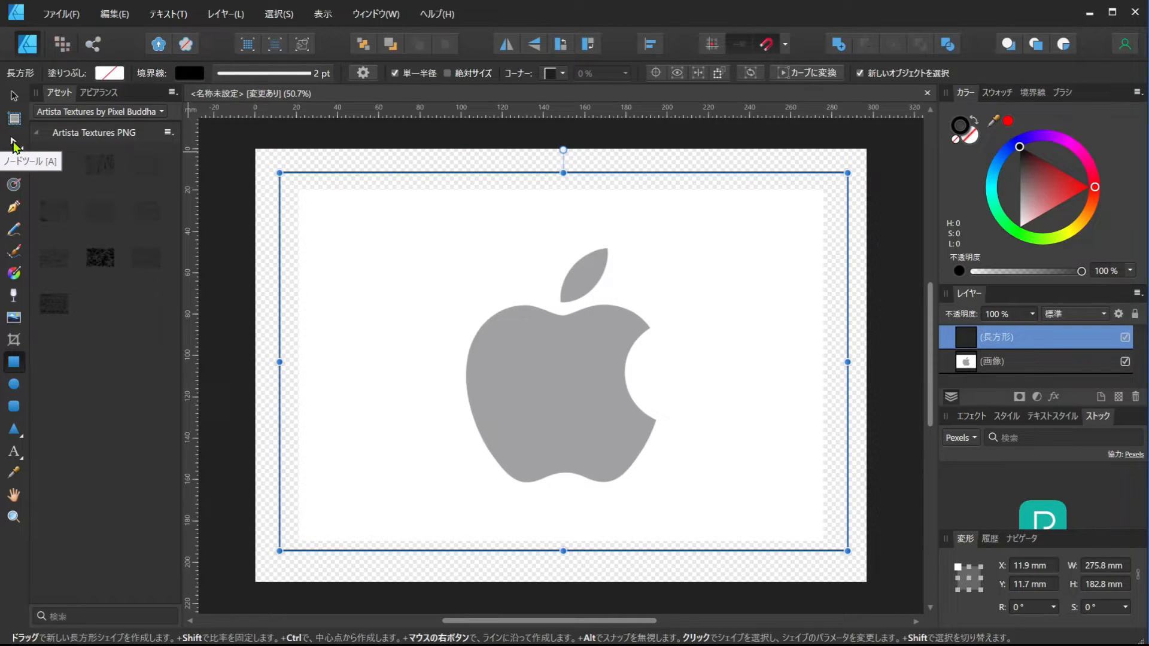
Step: Convert the rectangle to curves and shrink it to about 154.9 × 134 mm around the apple
click(15, 97)
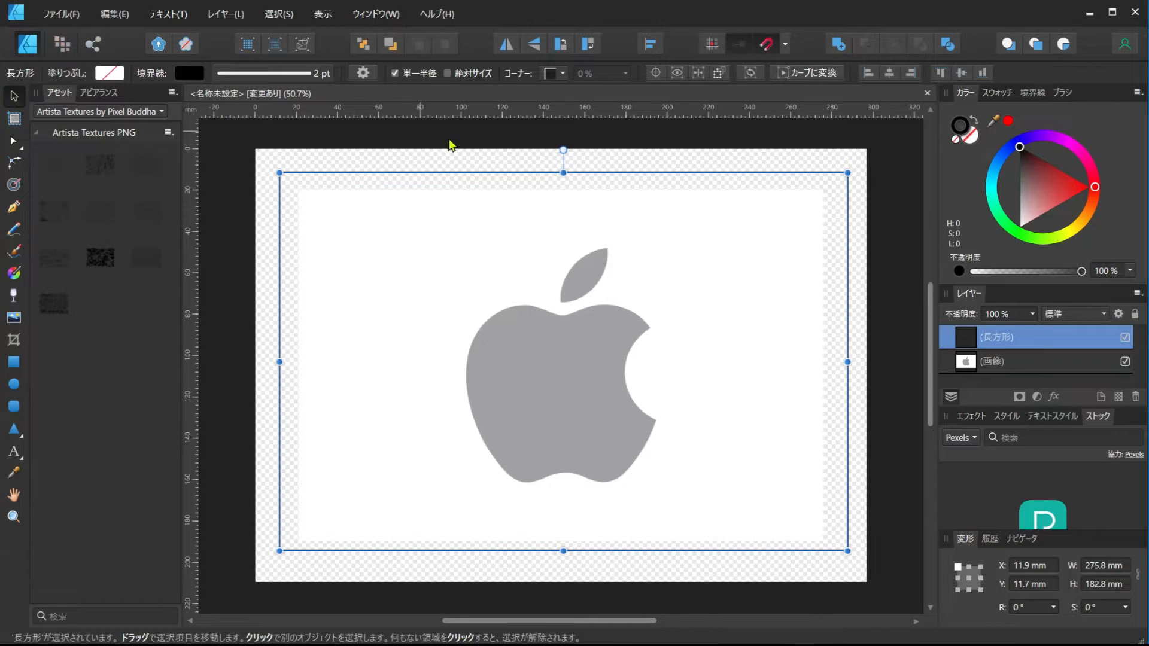
click(813, 73)
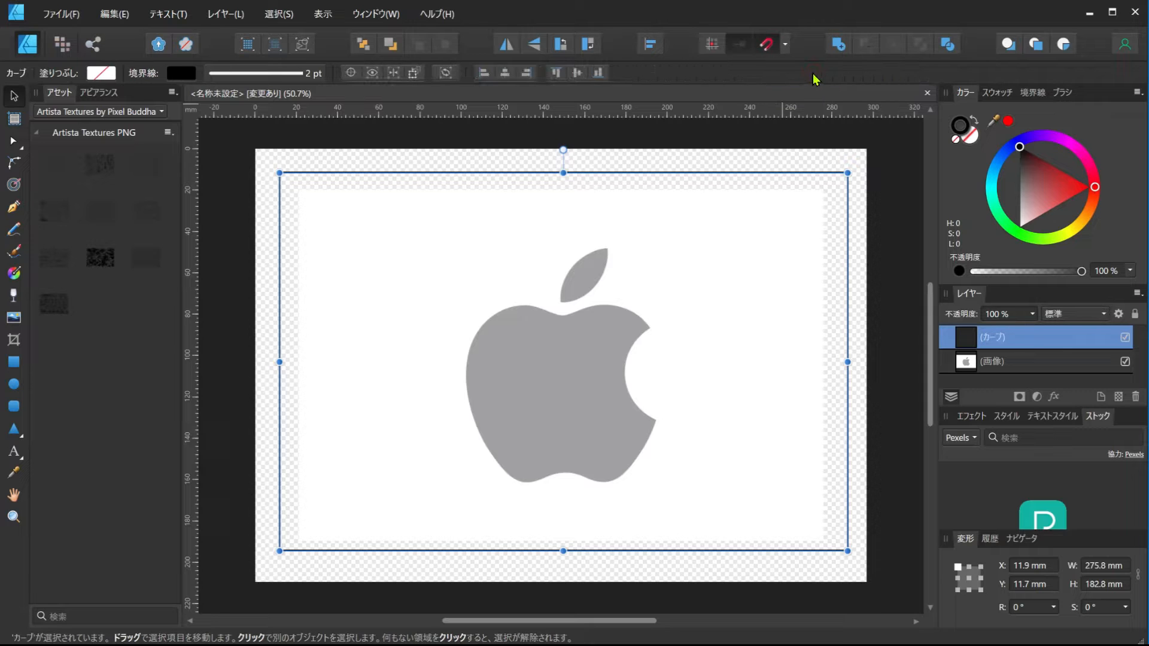
drag(563, 173, 563, 210)
drag(279, 380, 400, 383)
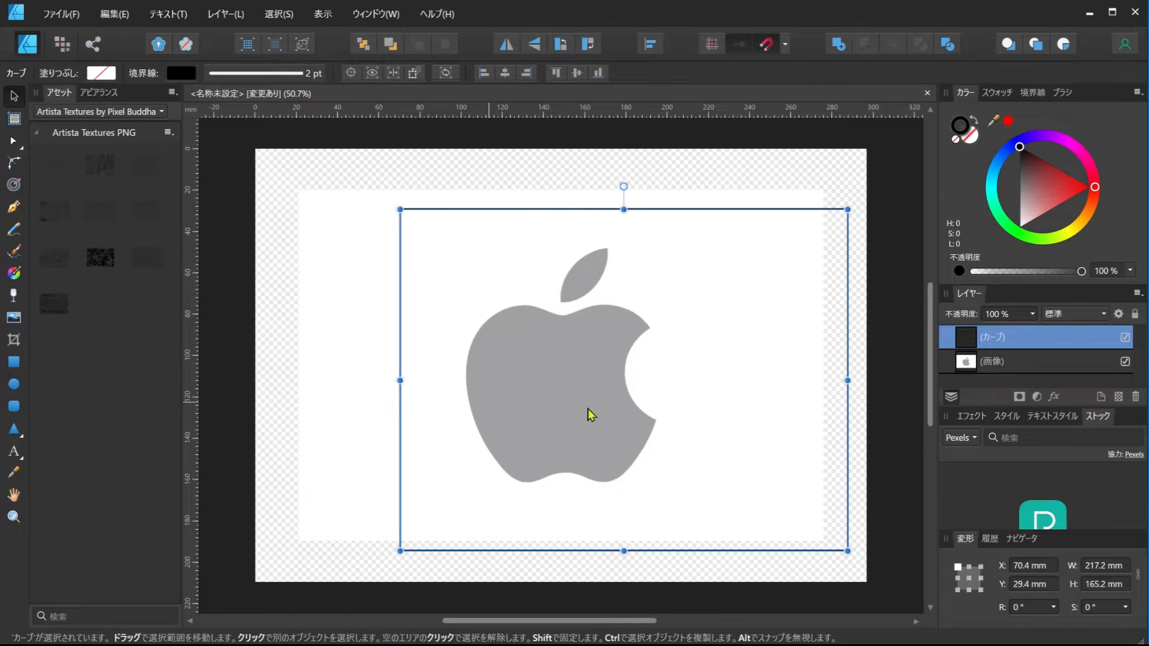
drag(846, 380, 720, 381)
drag(563, 551, 577, 507)
drag(560, 209, 560, 230)
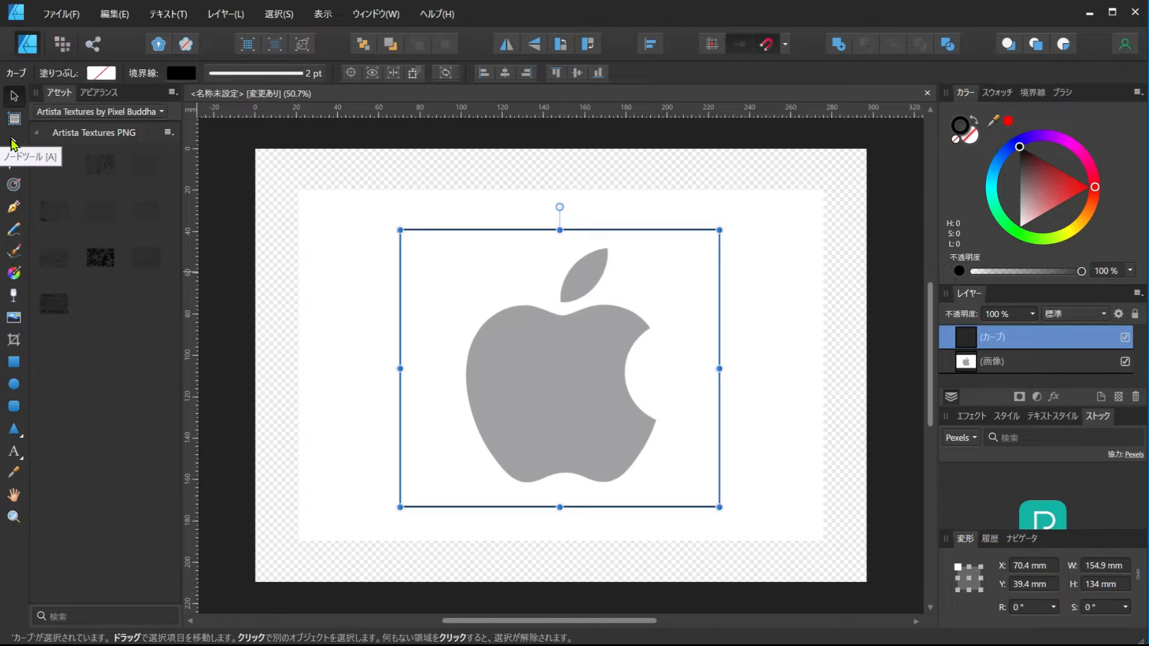
Step: Move the upper-left corner node onto the apple's upper-left edge at about X 112.1, Y 84 mm, make it smooth and shorten its upper handle
click(12, 142)
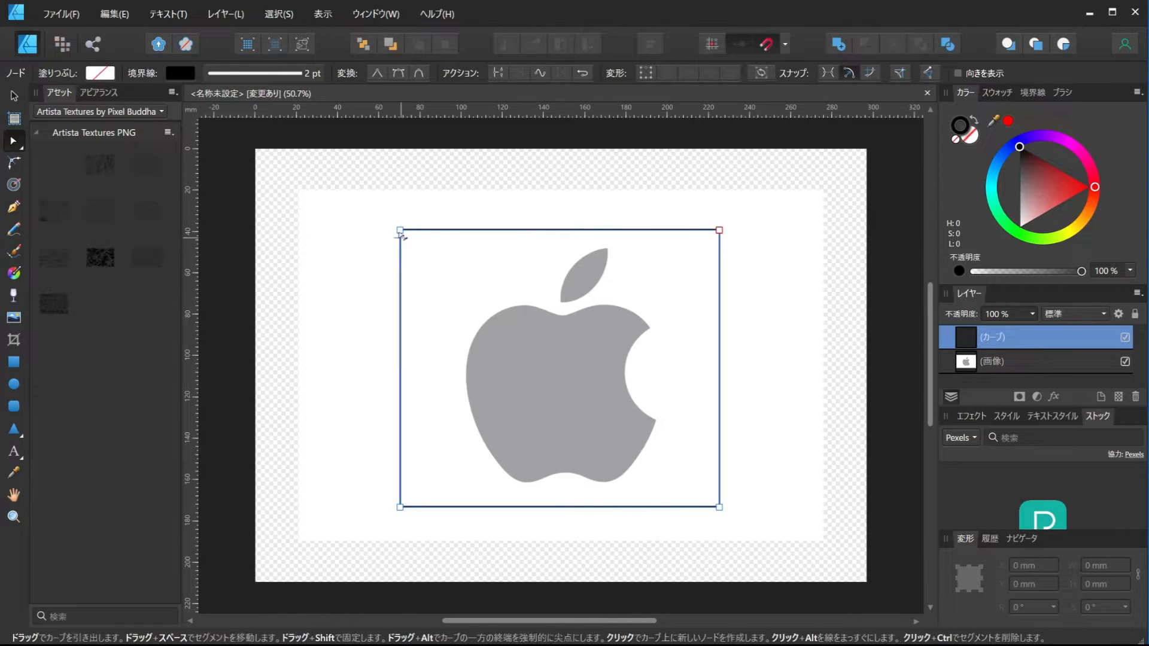
drag(399, 229, 481, 321)
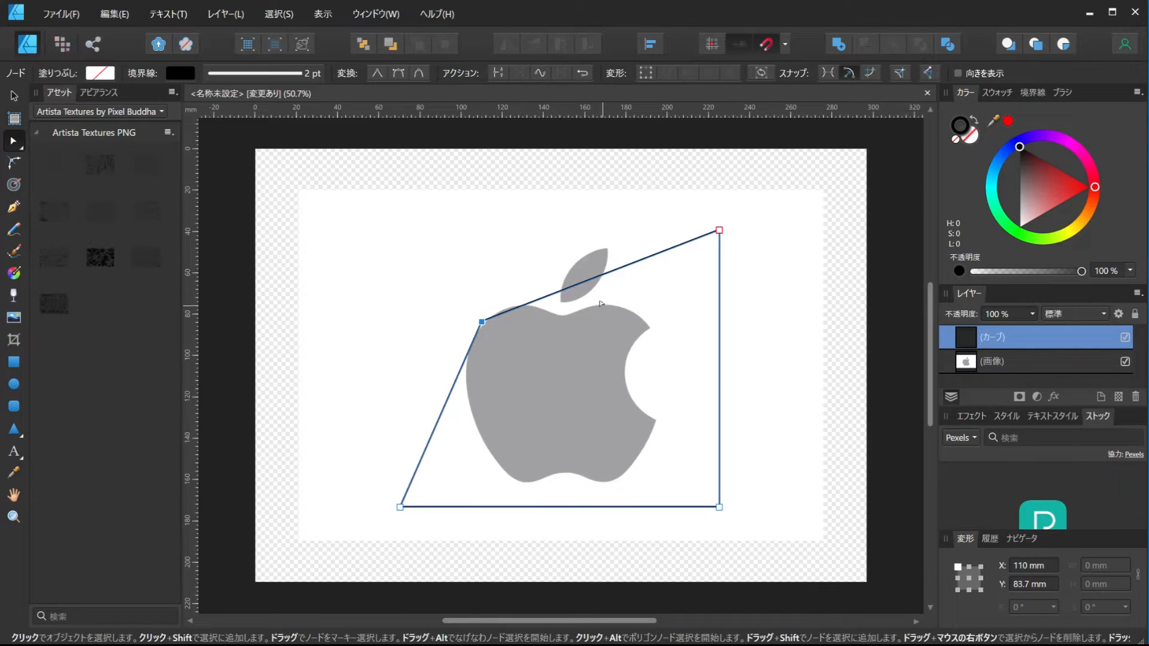
click(399, 73)
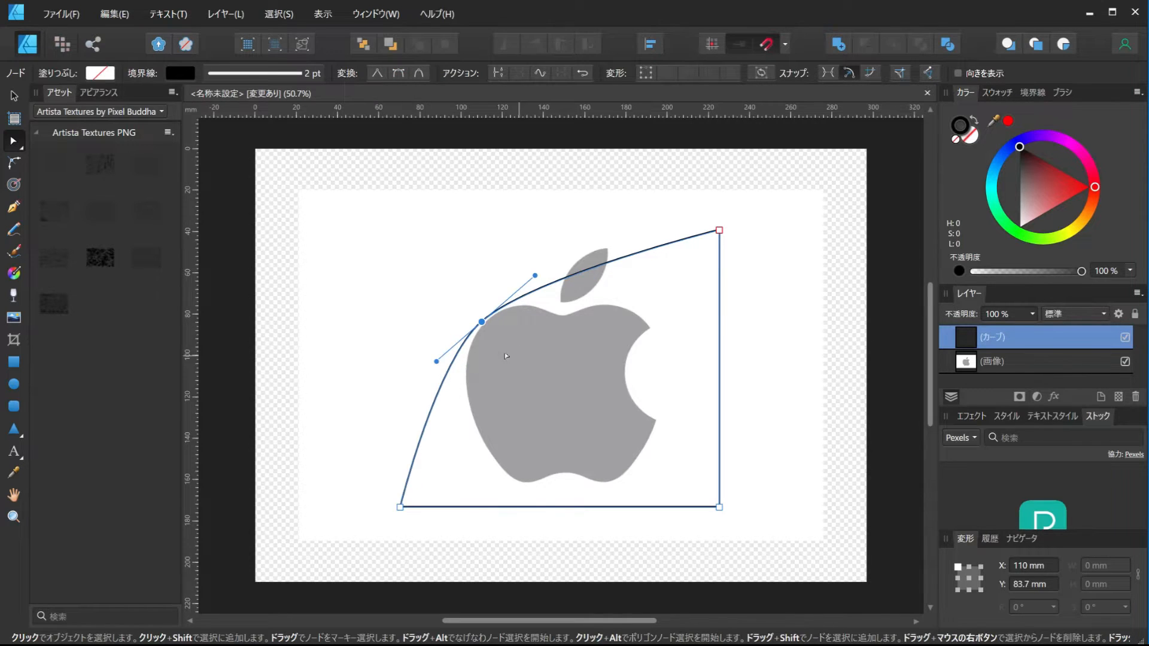
scroll(486, 347, up, 4)
drag(478, 279, 479, 272)
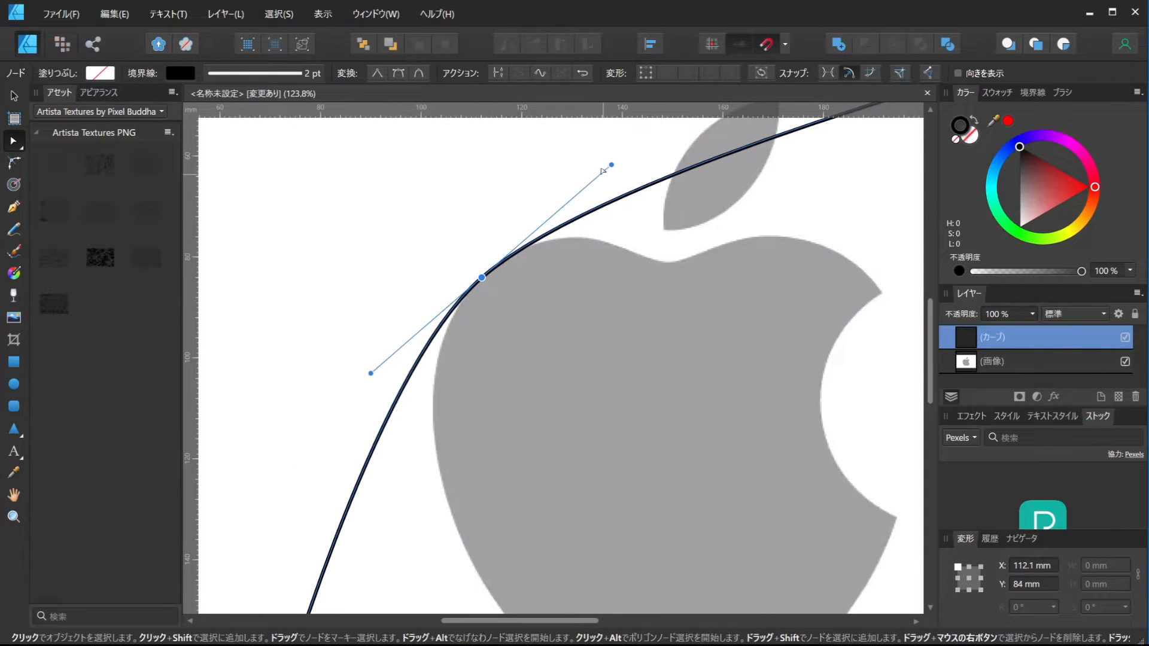
drag(610, 166, 554, 195)
Step: Move the lower-left corner node to about X 109.7, Y 139.7 mm, make it smooth and fit the curve to the apple's left side
scroll(438, 385, down, 2)
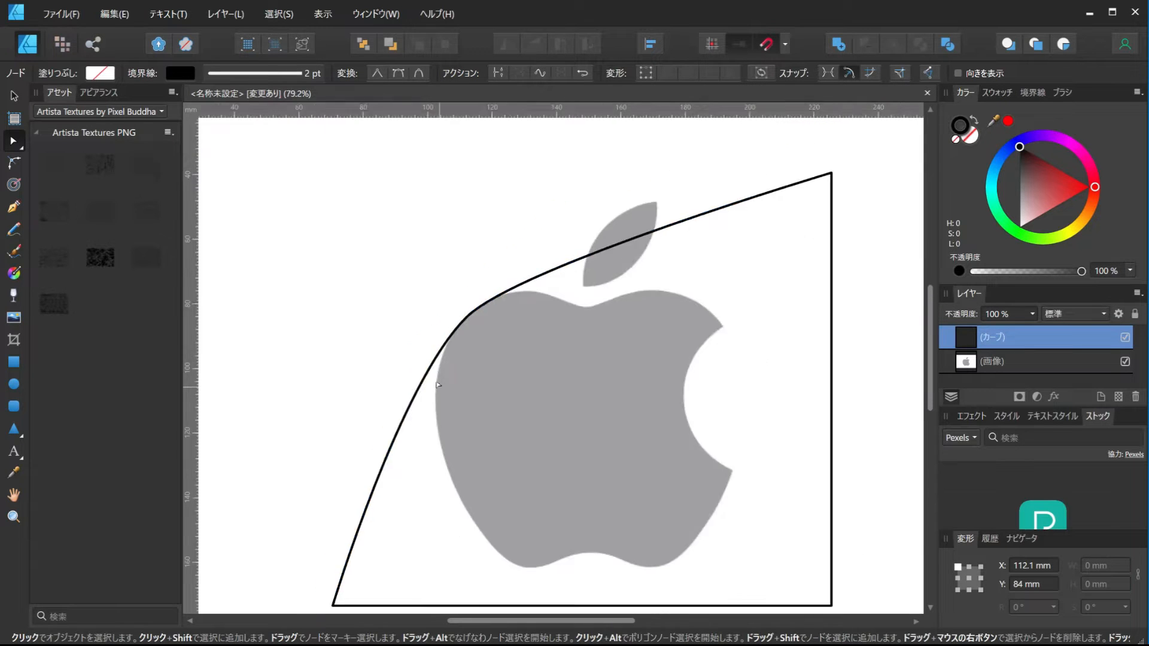
scroll(440, 388, down, 1)
drag(356, 558, 456, 471)
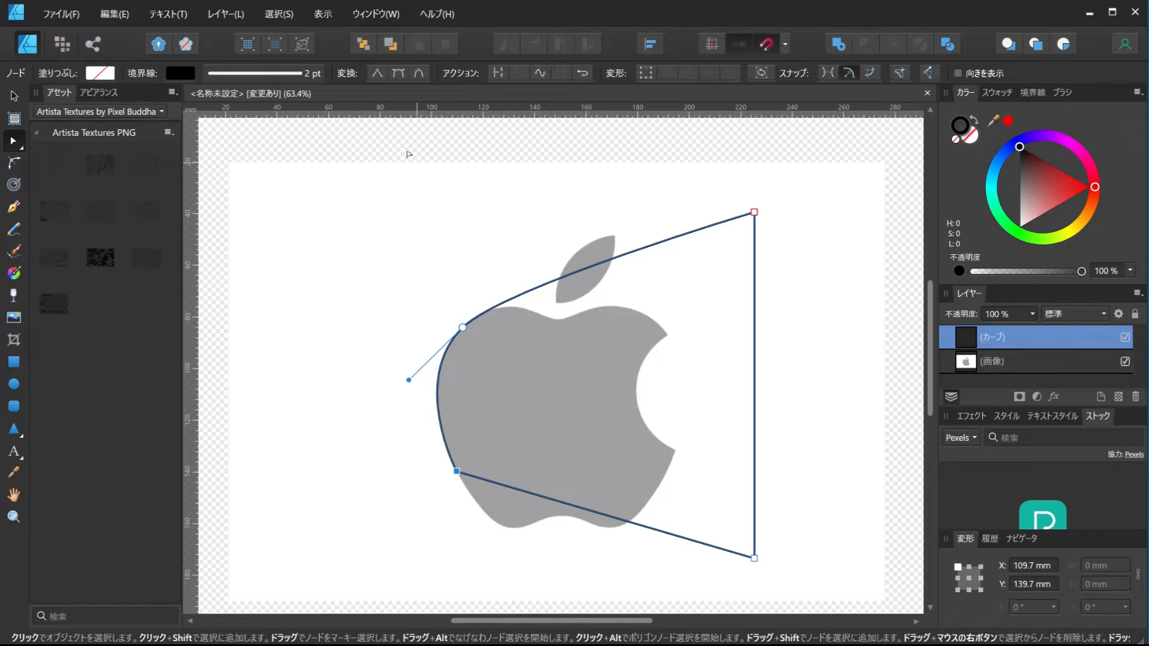
click(399, 73)
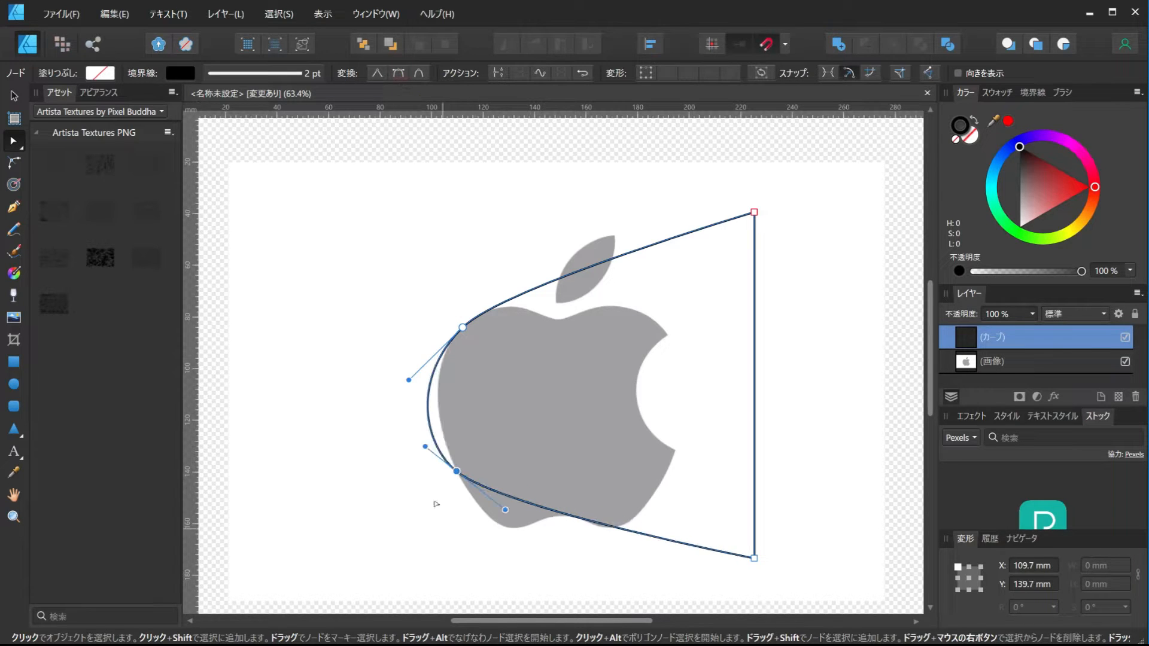
drag(425, 446, 457, 471)
click(417, 380)
click(435, 393)
click(462, 328)
mouse_move(417, 372)
mouse_down()
mouse_move(405, 384)
mouse_move(414, 378)
mouse_up()
Step: Add nodes along the bottom segment and fit them to the apple's lower-left lobe and central bottom dip
click(511, 511)
drag(512, 510, 505, 526)
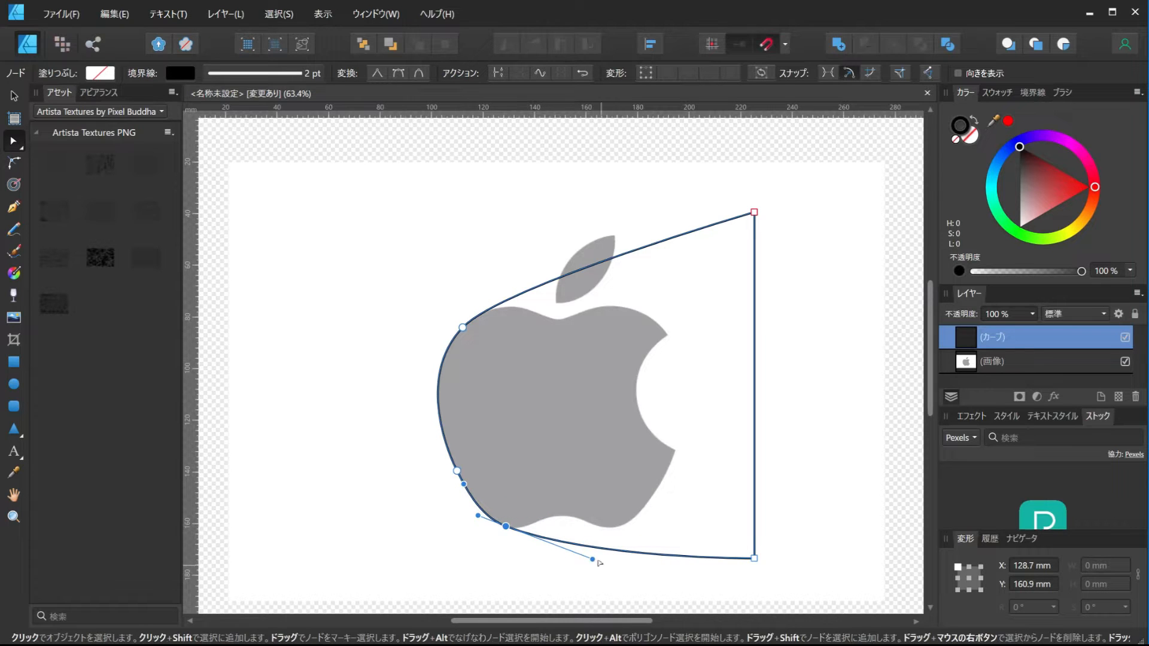
click(566, 542)
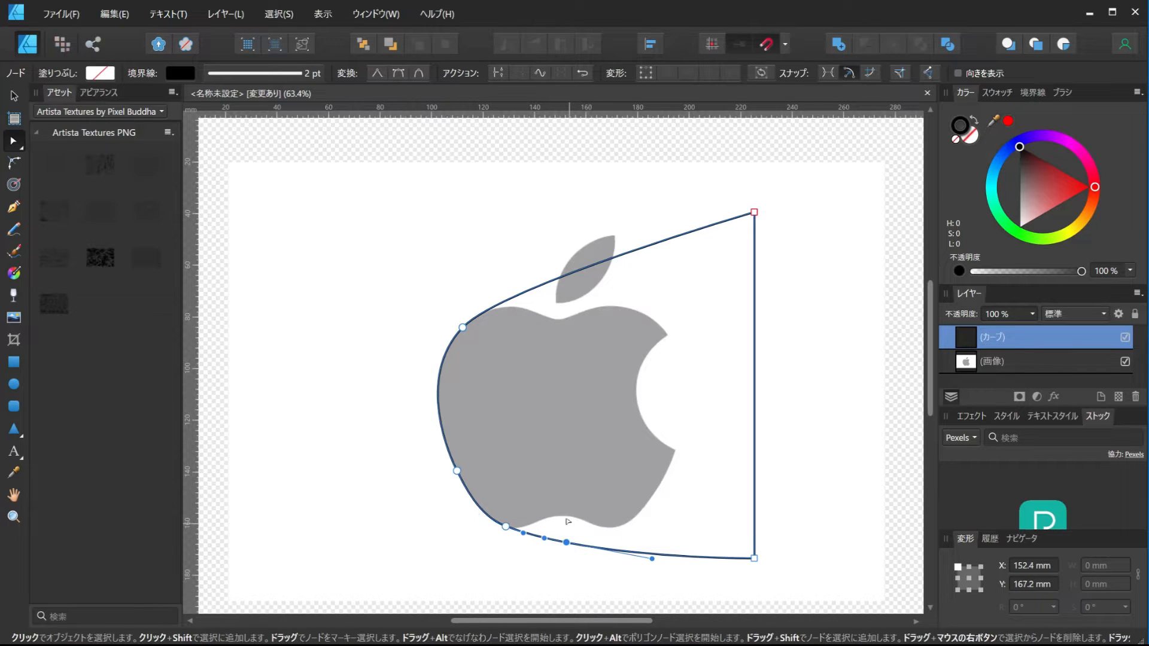
drag(566, 543, 565, 514)
click(557, 515)
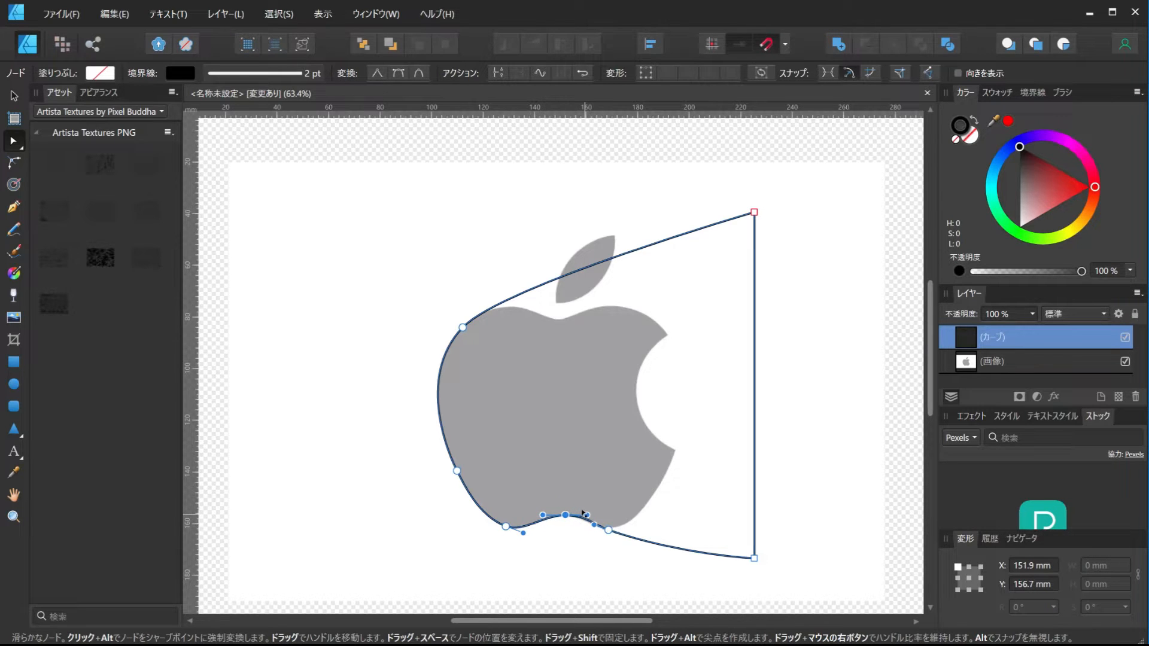
Step: Add a node to the segment beyond the apple's lower-right lobe and move it towards the apple's lower-right edge
scroll(535, 575, up, 3)
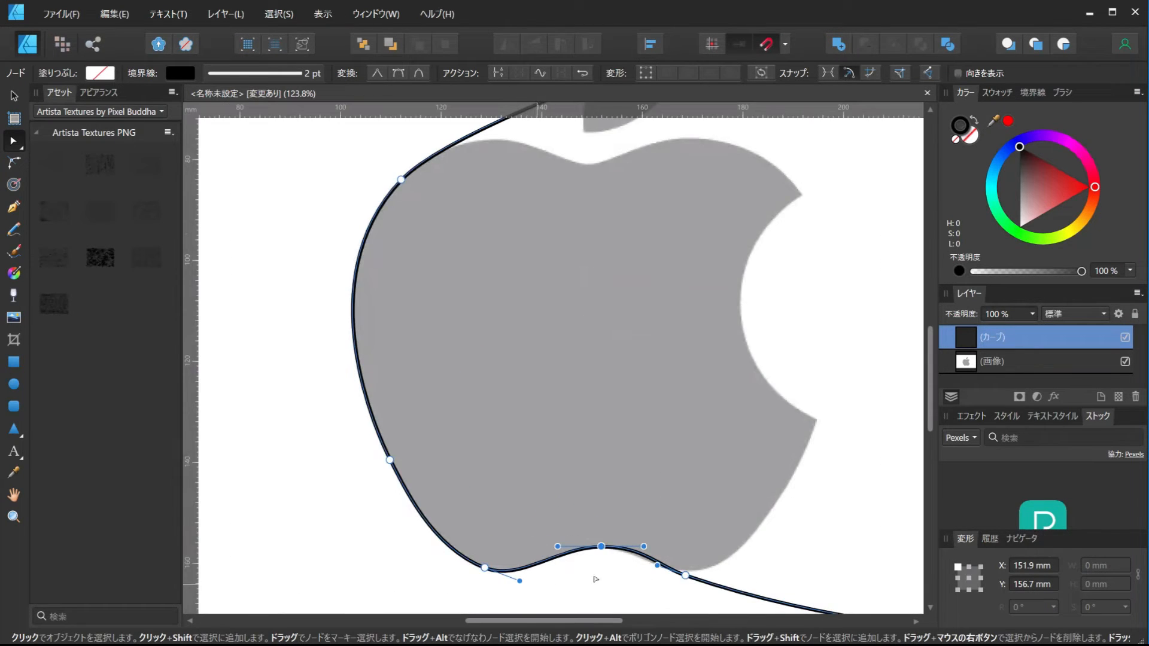
click(686, 576)
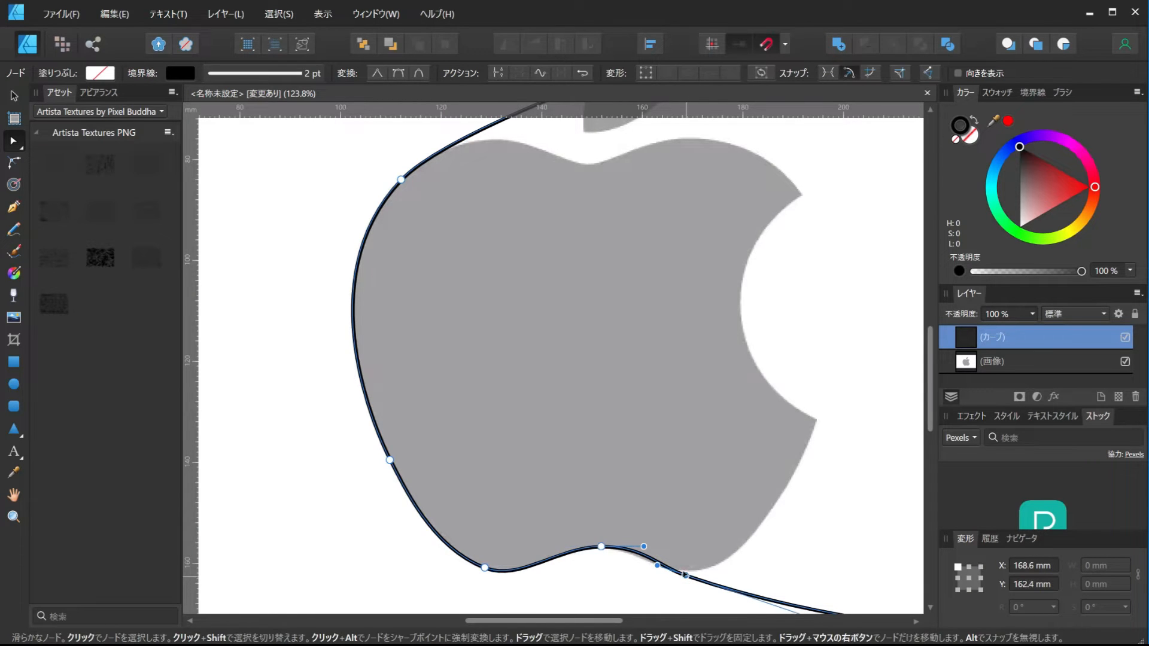
scroll(686, 575, down, 3)
drag(759, 599, 722, 579)
click(731, 540)
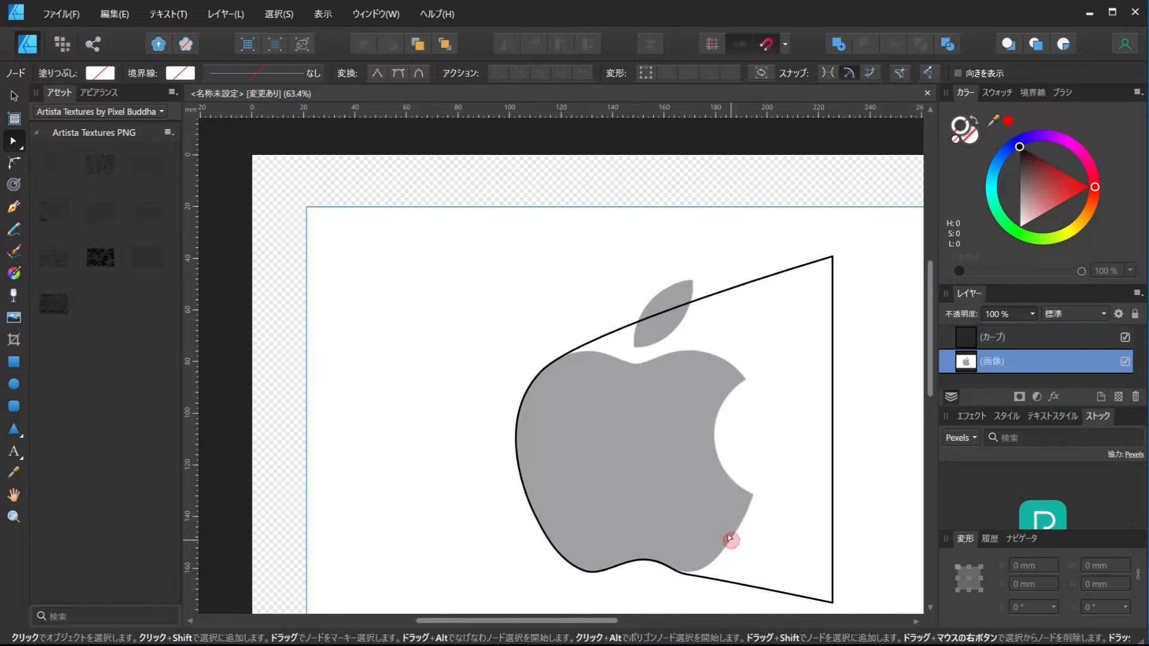
click(758, 590)
click(759, 590)
drag(759, 589, 740, 549)
Step: Move the lower-right corner node to the bite's inner edge at about X 179.1, Y 105 mm and reshape the curve around the lower-right lobe
drag(831, 602, 713, 426)
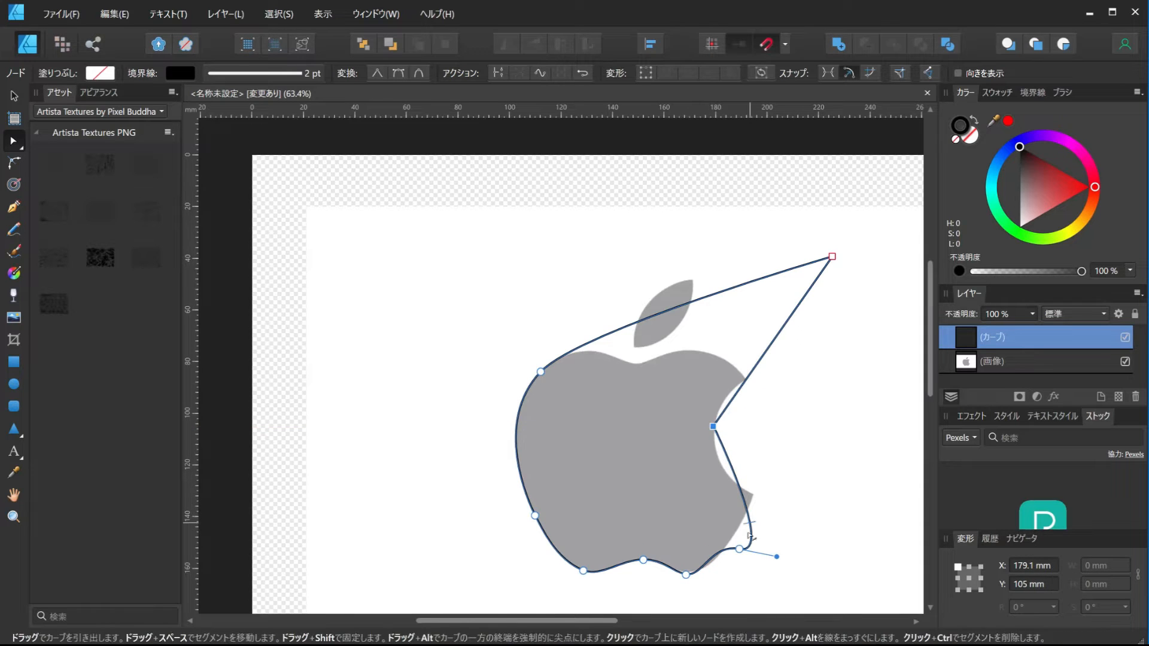
drag(777, 557, 779, 508)
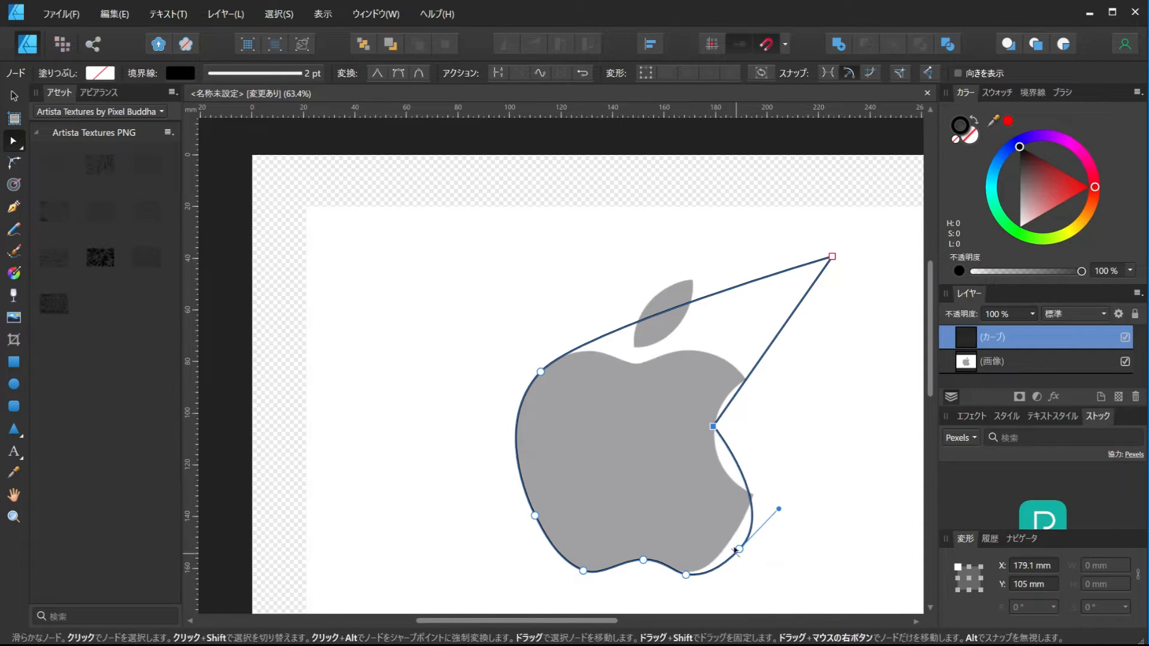
drag(740, 547, 740, 530)
click(686, 575)
drag(708, 567, 710, 572)
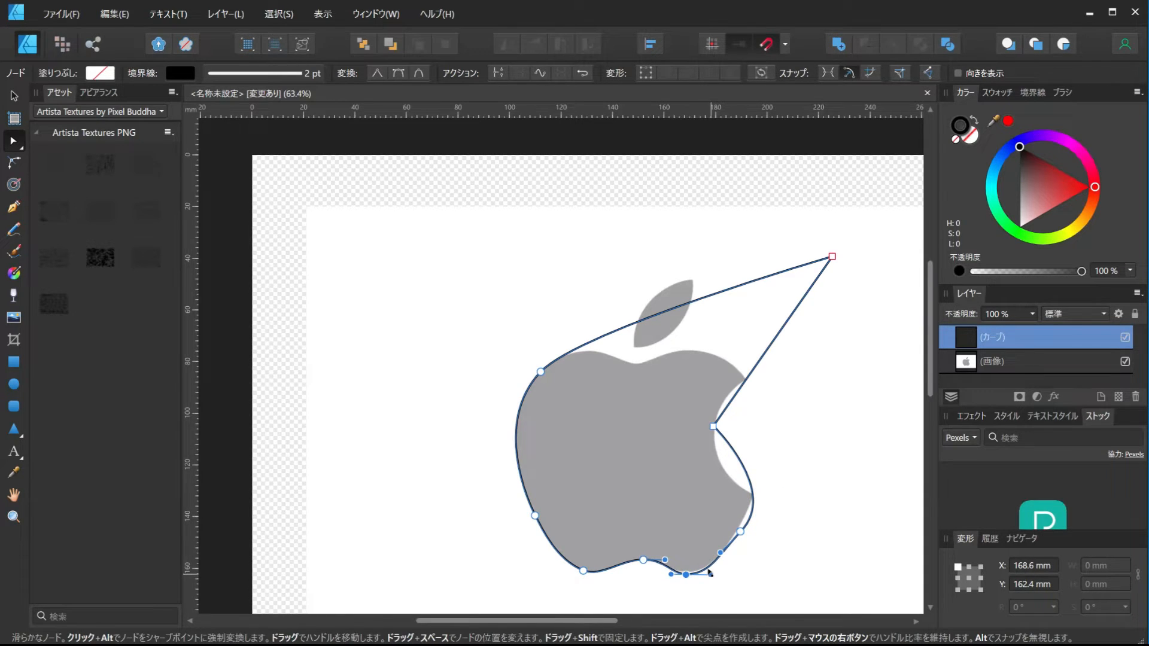
Step: Refine the lower-right lobe node and the bottom dip's handle to match the apple's bottom edge
scroll(709, 572, up, 5)
drag(635, 574, 636, 569)
click(504, 530)
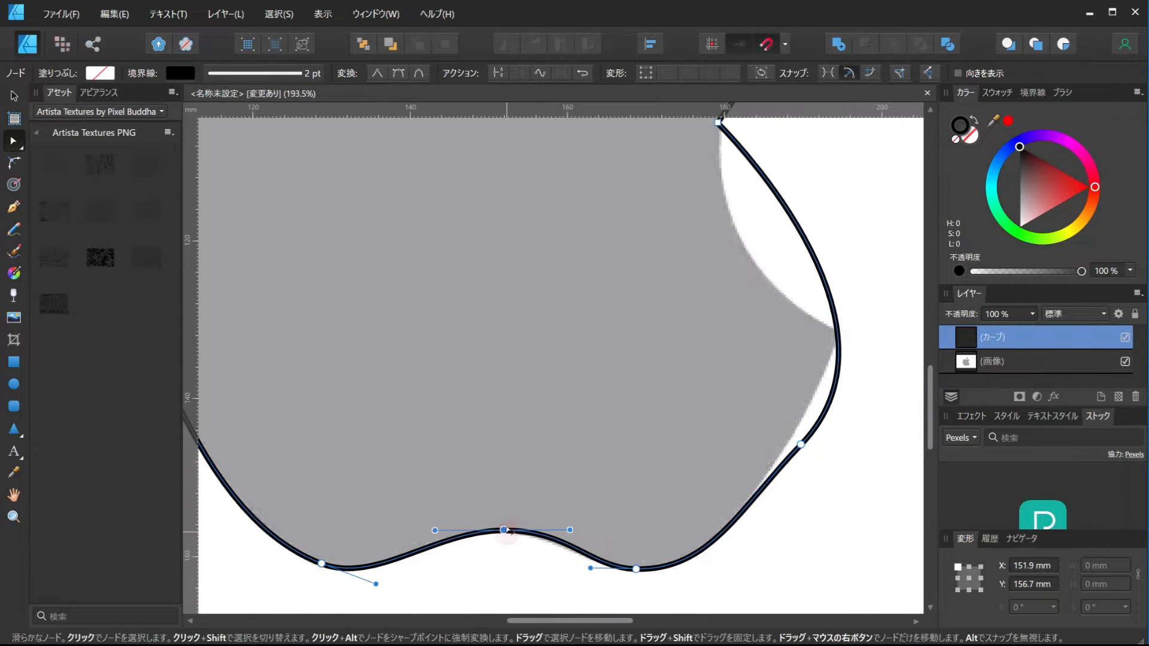
drag(570, 530, 556, 529)
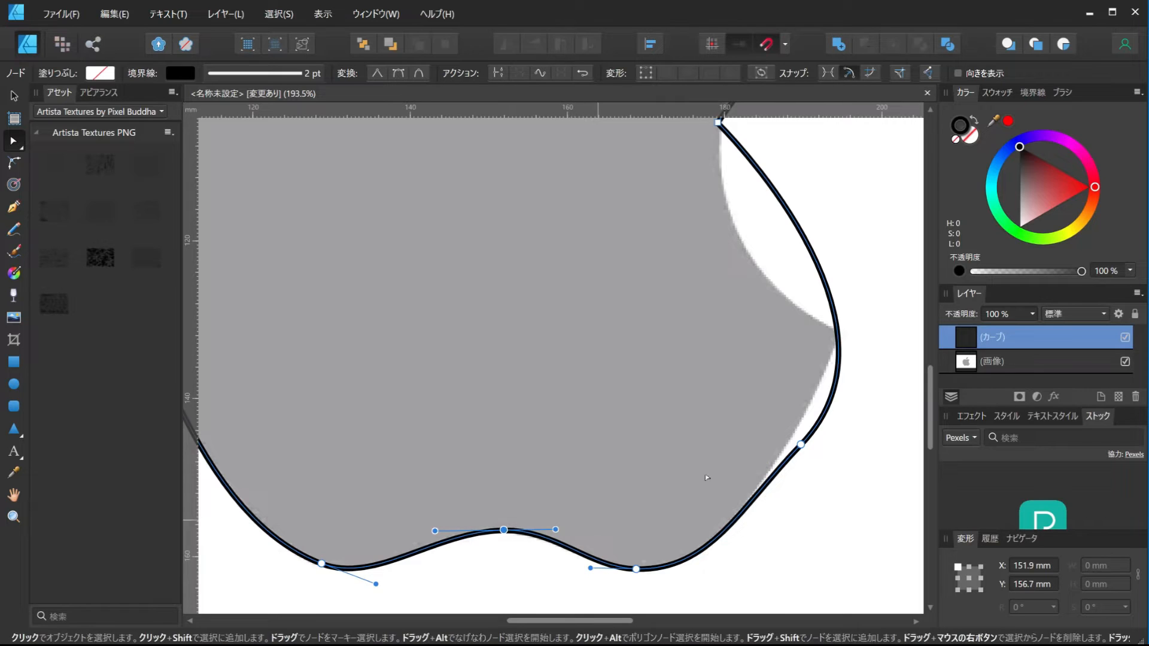
Step: Move the lower-right side node to the bite's lower tip at about X 194.9, Y 131.8 mm and convert it to a sharp node
click(801, 444)
drag(801, 444, 842, 334)
drag(781, 397, 820, 422)
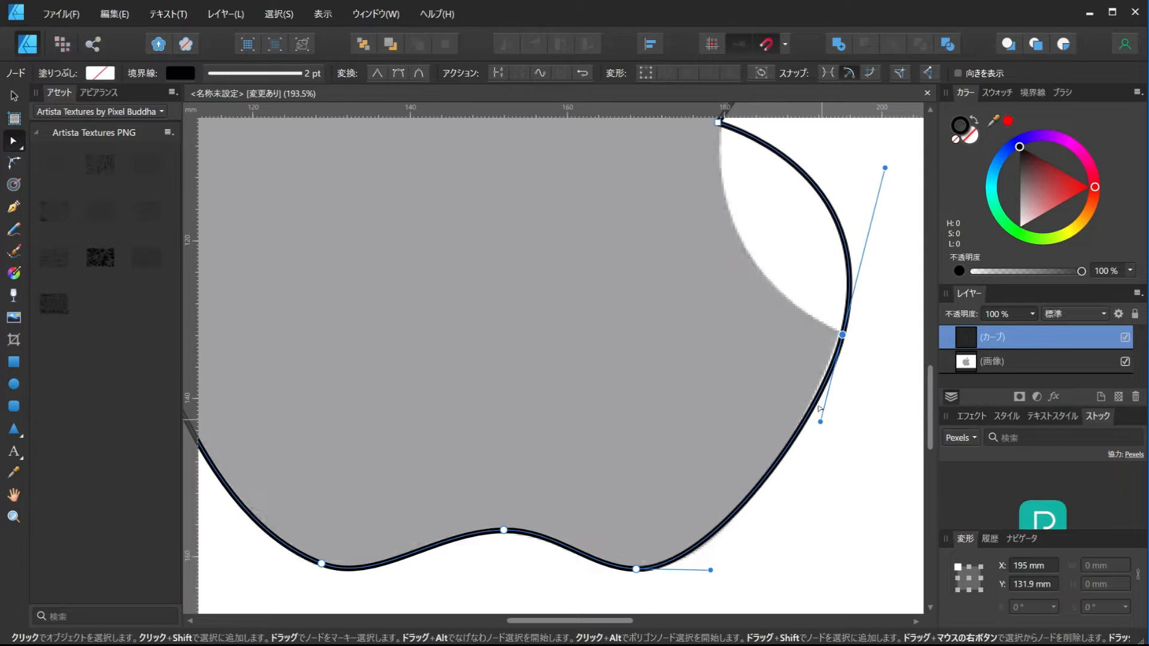
drag(836, 328, 835, 326)
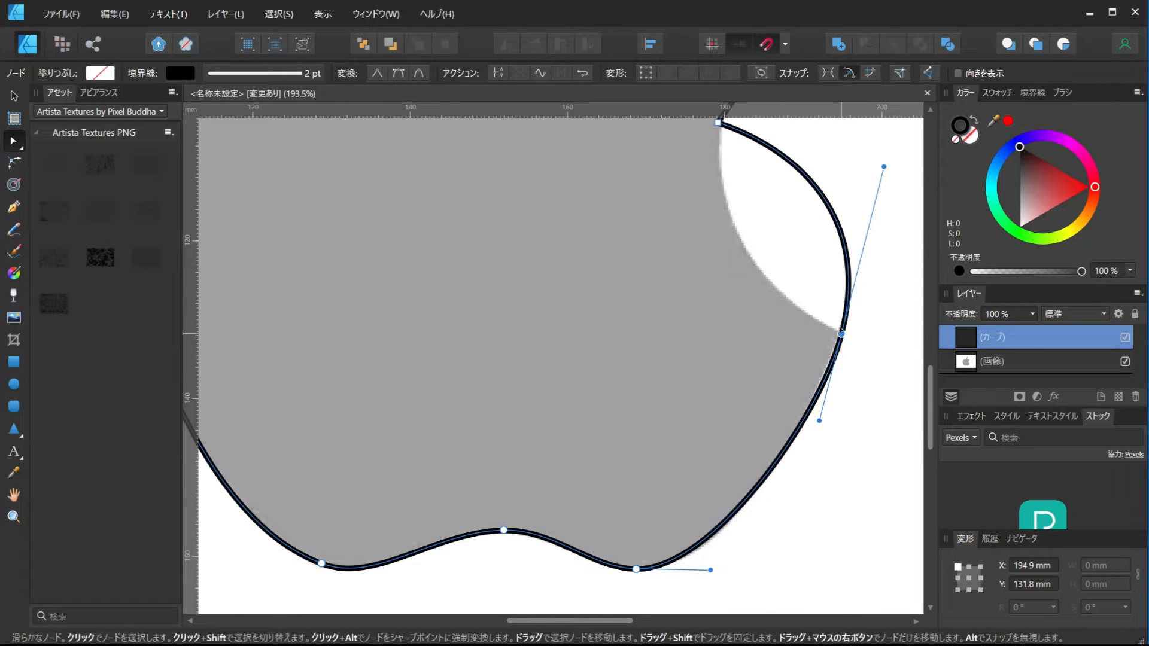
click(377, 75)
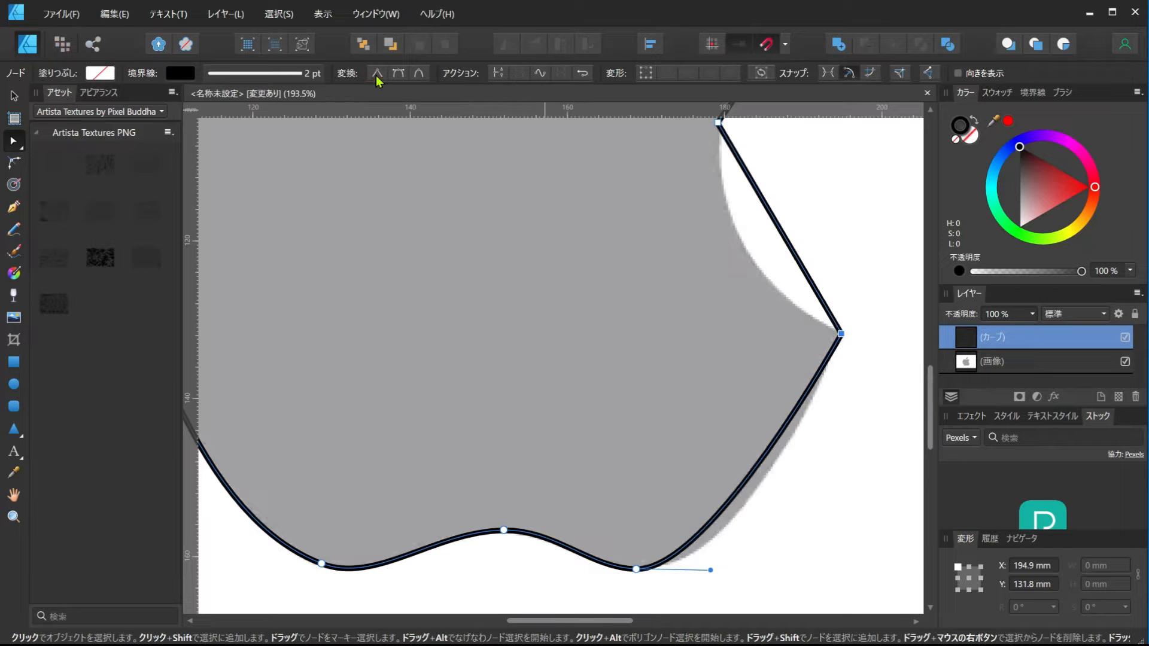
Step: Add a node between the lower-right lobe and the bite's lower tip and place it on the apple's edge at about X 185.6, Y 149.7 mm
click(759, 461)
drag(758, 462, 768, 475)
scroll(768, 472, down, 5)
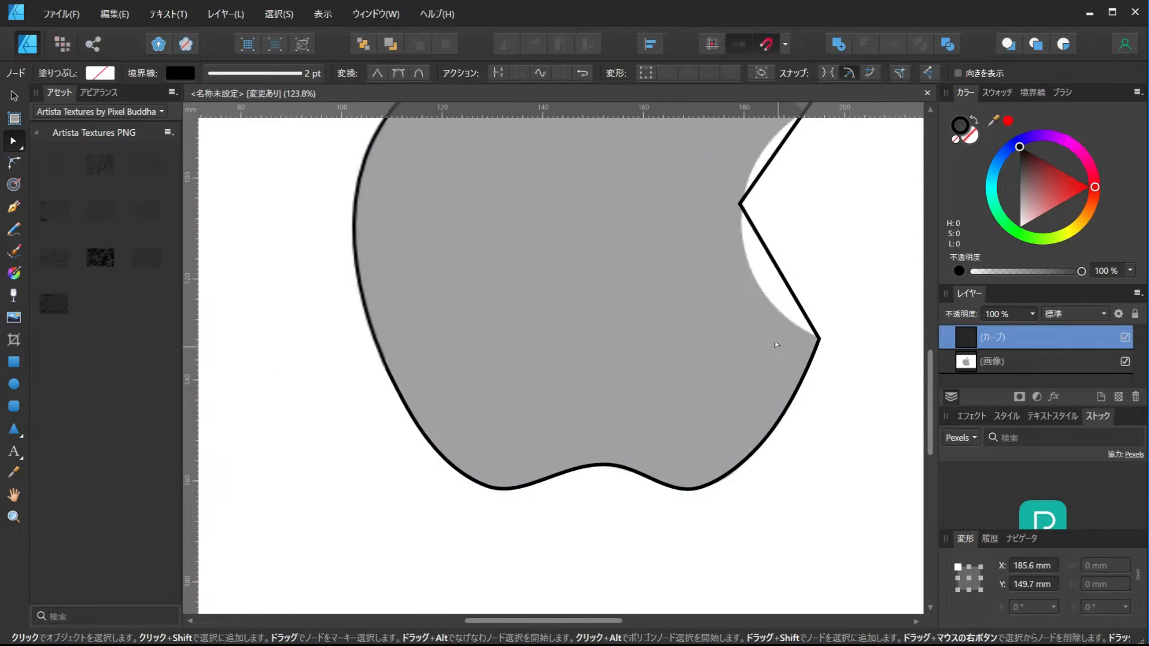
Step: Convert the bite's inner node to smooth and adjust its lower handle to follow the bite's lower curve
click(740, 243)
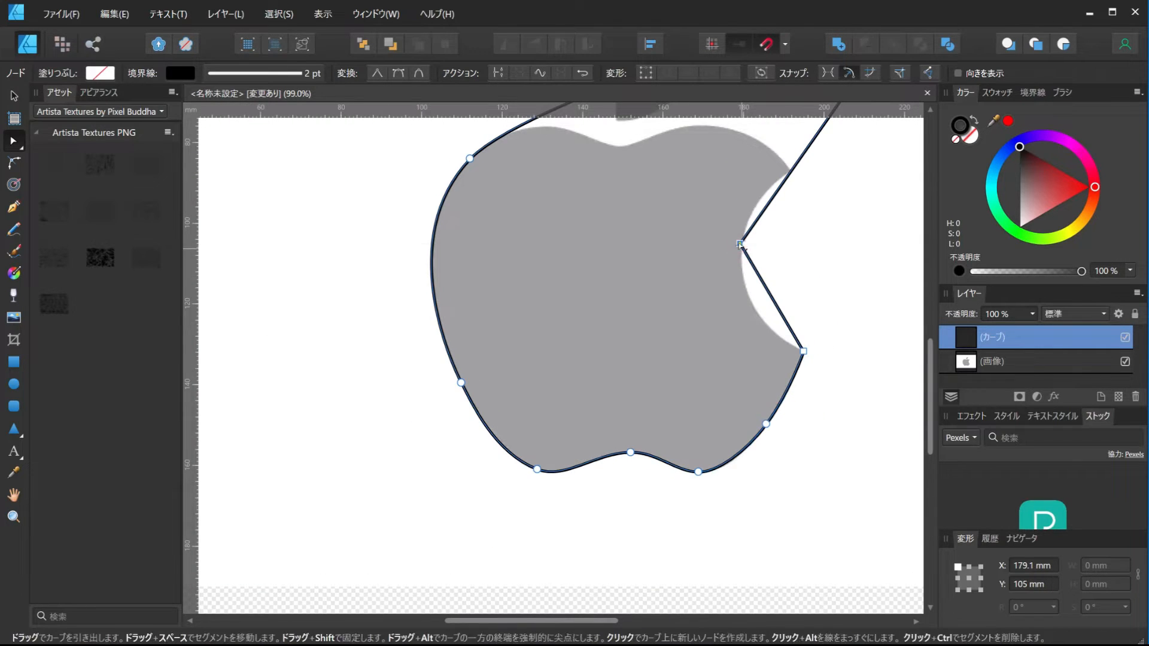
click(398, 73)
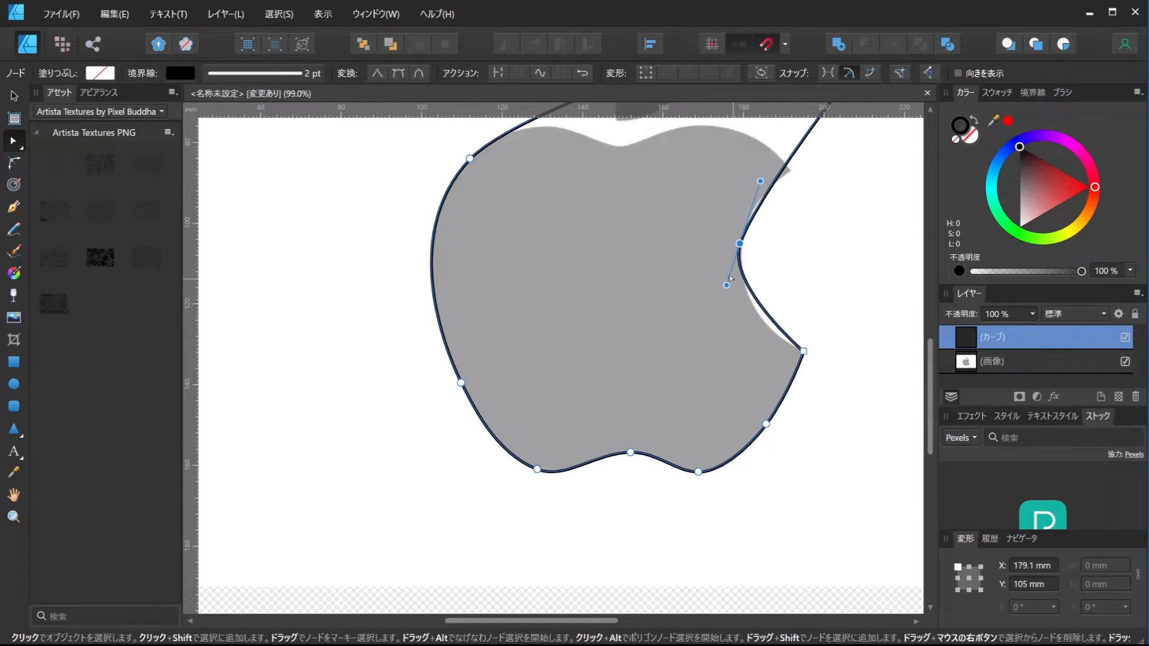
drag(726, 284, 736, 316)
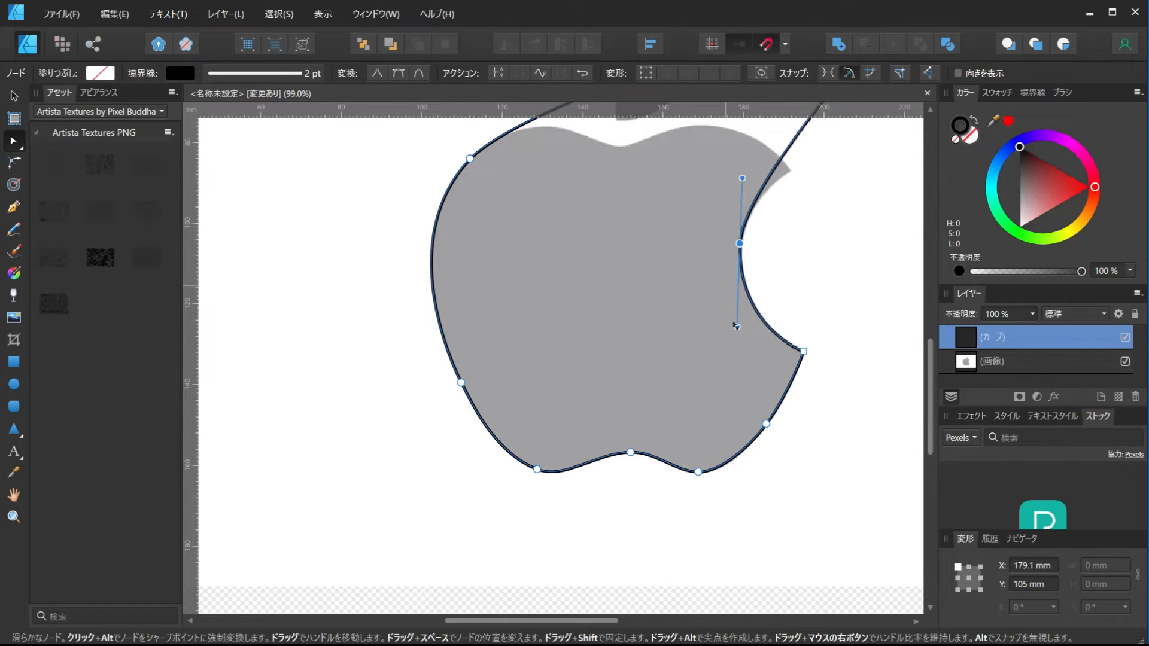
Step: Move the upper-right corner node to the bite's upper tip at about X 191.5, Y 86.7 mm and adjust the bite's upper handle to its curve
scroll(788, 204, down, 3)
drag(737, 251, 673, 351)
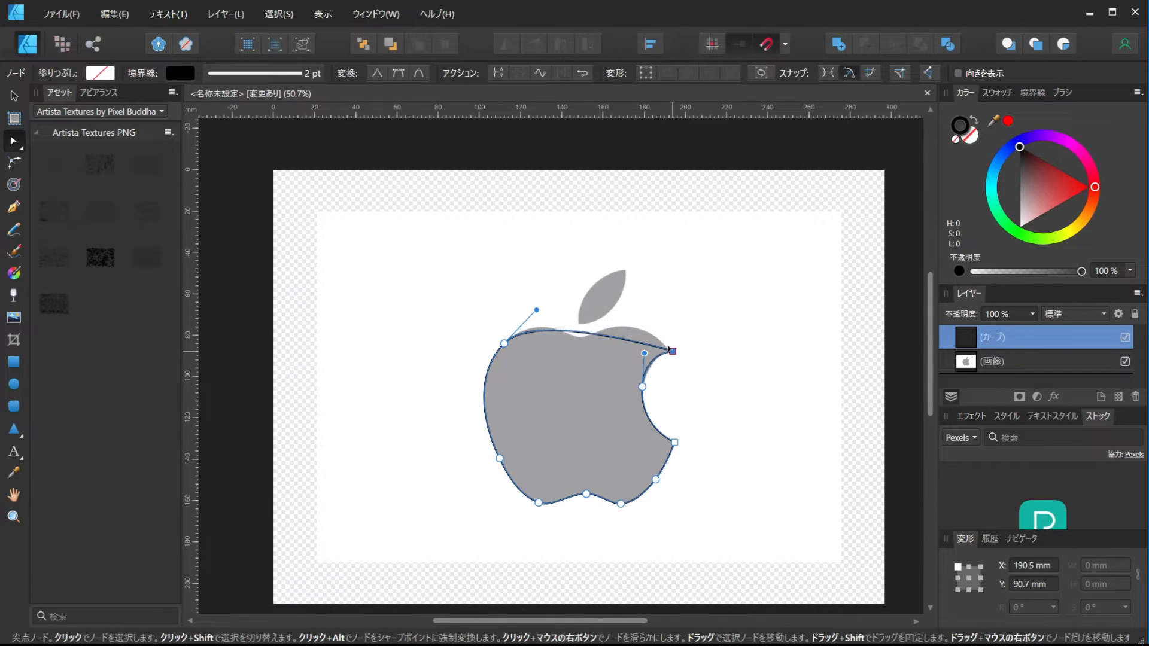
scroll(672, 346, up, 5)
drag(674, 438, 665, 451)
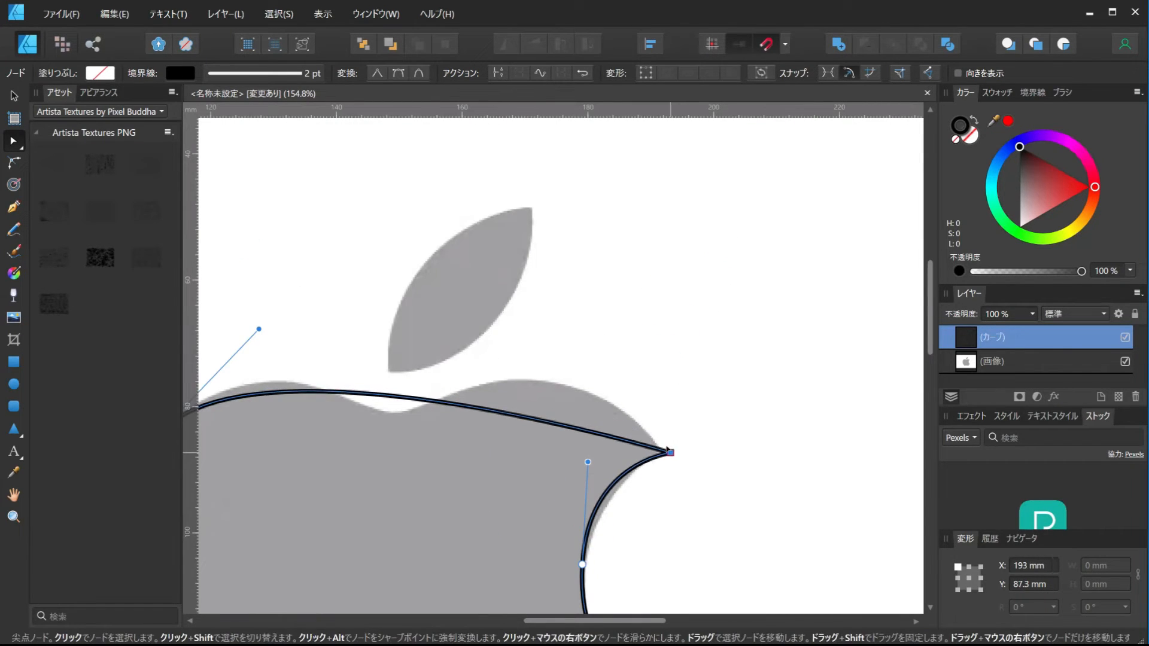
drag(587, 460, 590, 492)
scroll(590, 491, down, 3)
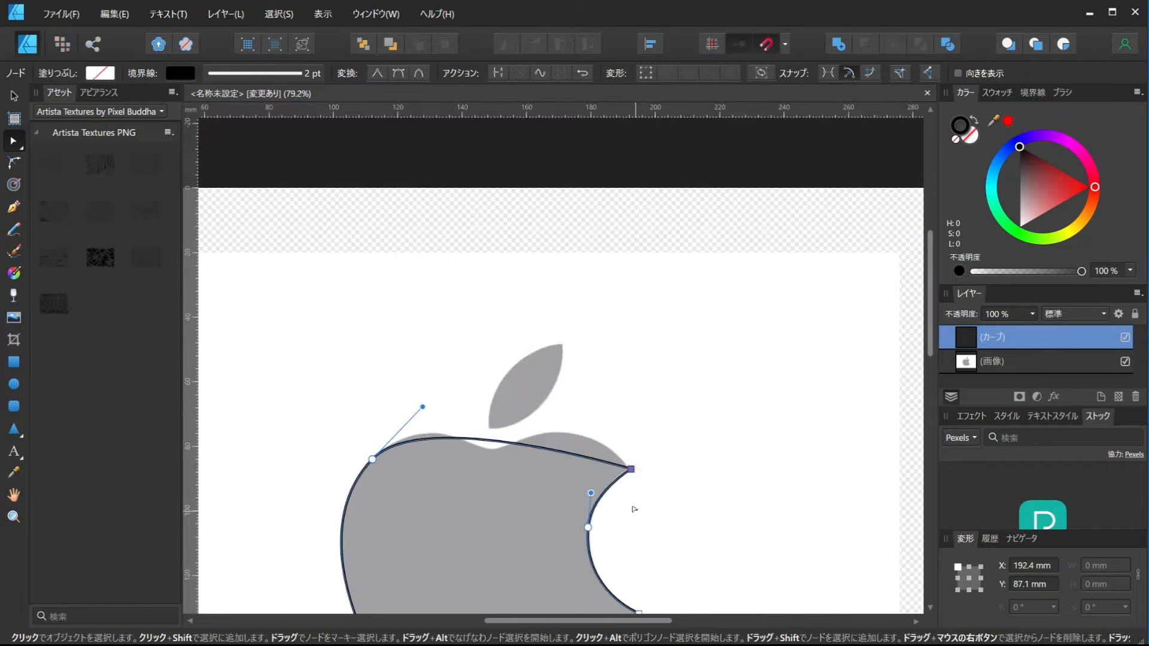
scroll(631, 479, up, 3)
drag(628, 396, 624, 393)
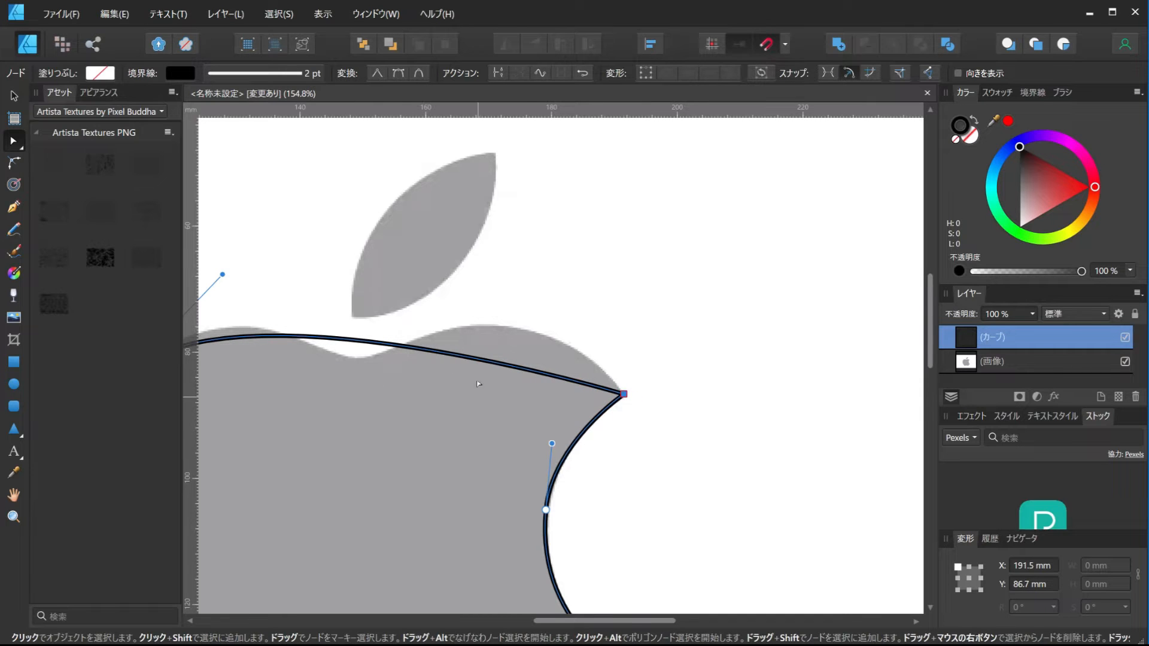
Step: Add a node on the top edge, place it on the right lobe at about X 176.3, Y 76.9 mm, and shorten its left handle
click(494, 362)
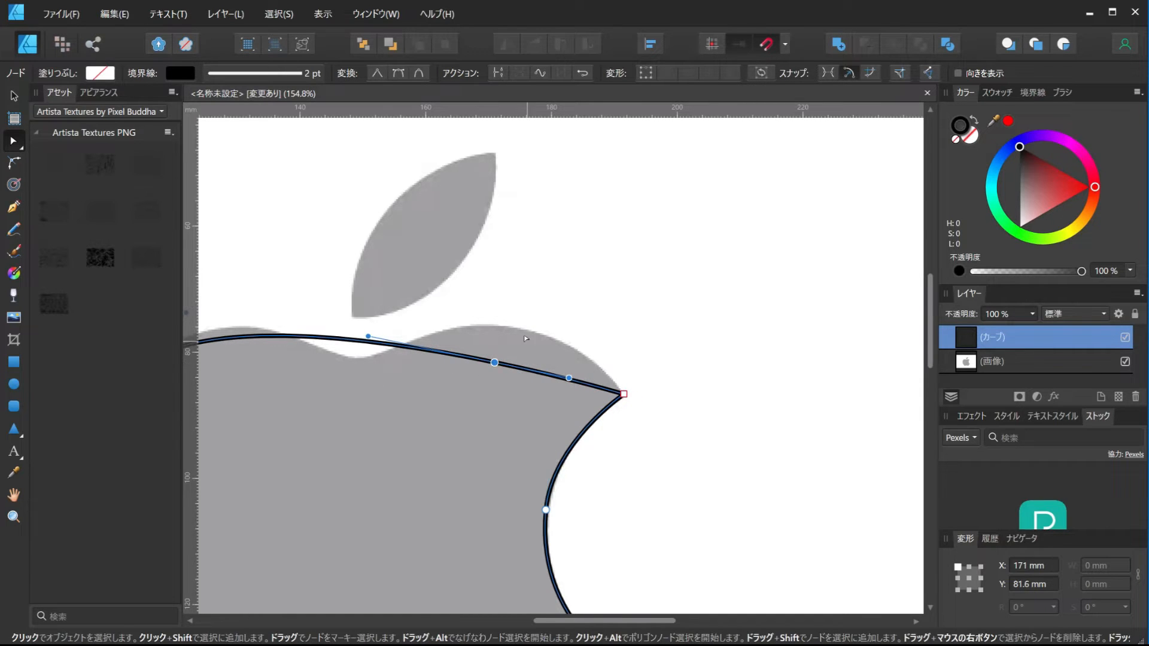
drag(495, 361, 529, 332)
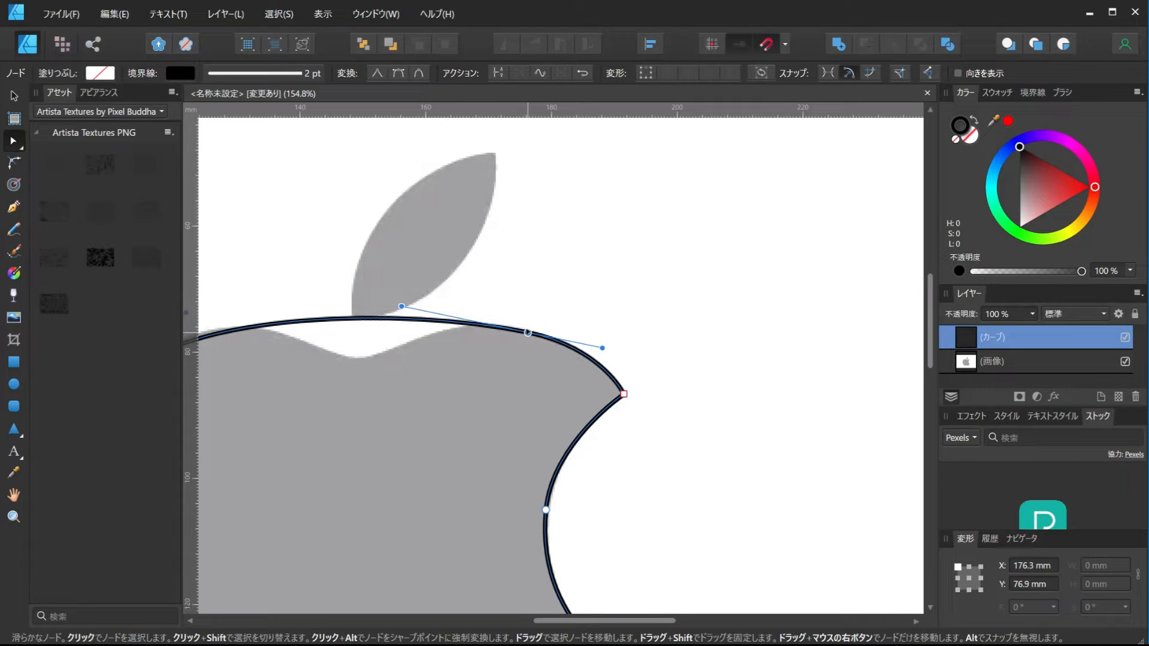
drag(402, 306, 453, 314)
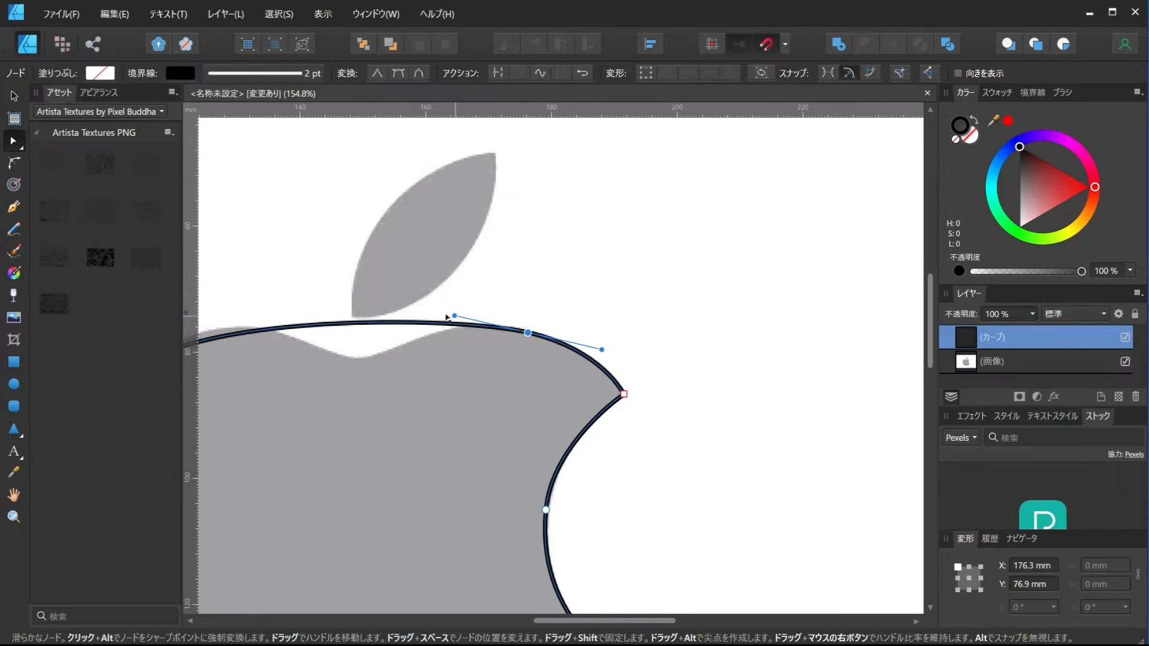
Step: Add nodes at the top dip, about X 148.5, Y 80.9 mm, and on the right lobe's rise, about X 163.2, Y 76.4 mm, shaping the curve between them
click(356, 323)
drag(356, 323, 354, 358)
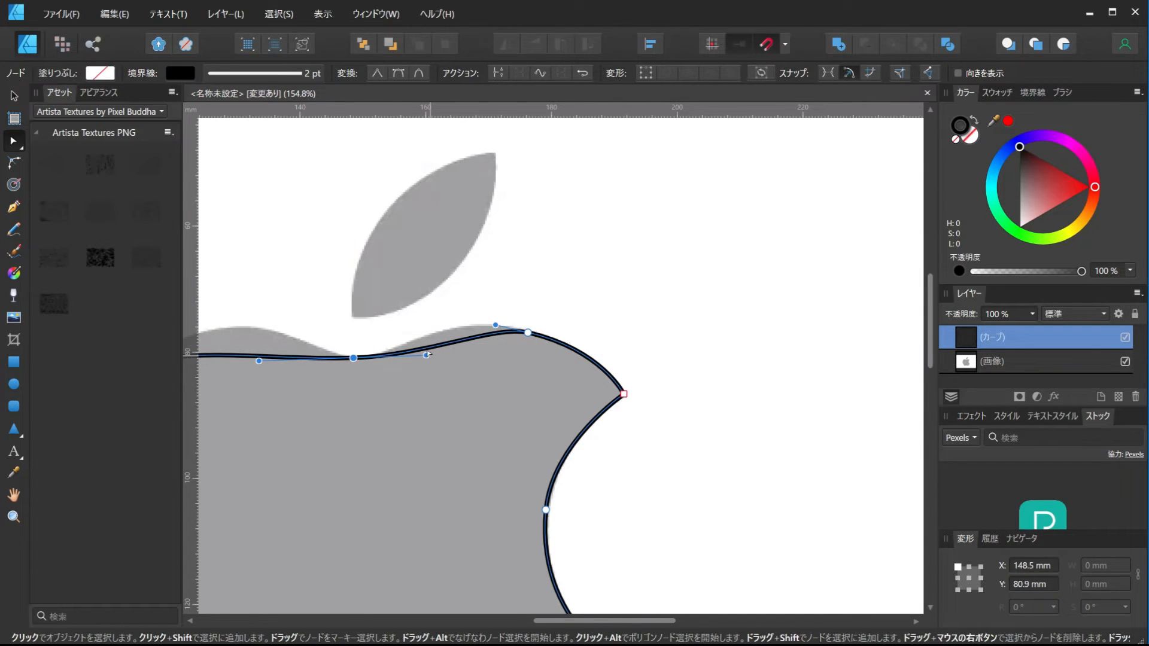
drag(428, 352, 444, 327)
click(444, 337)
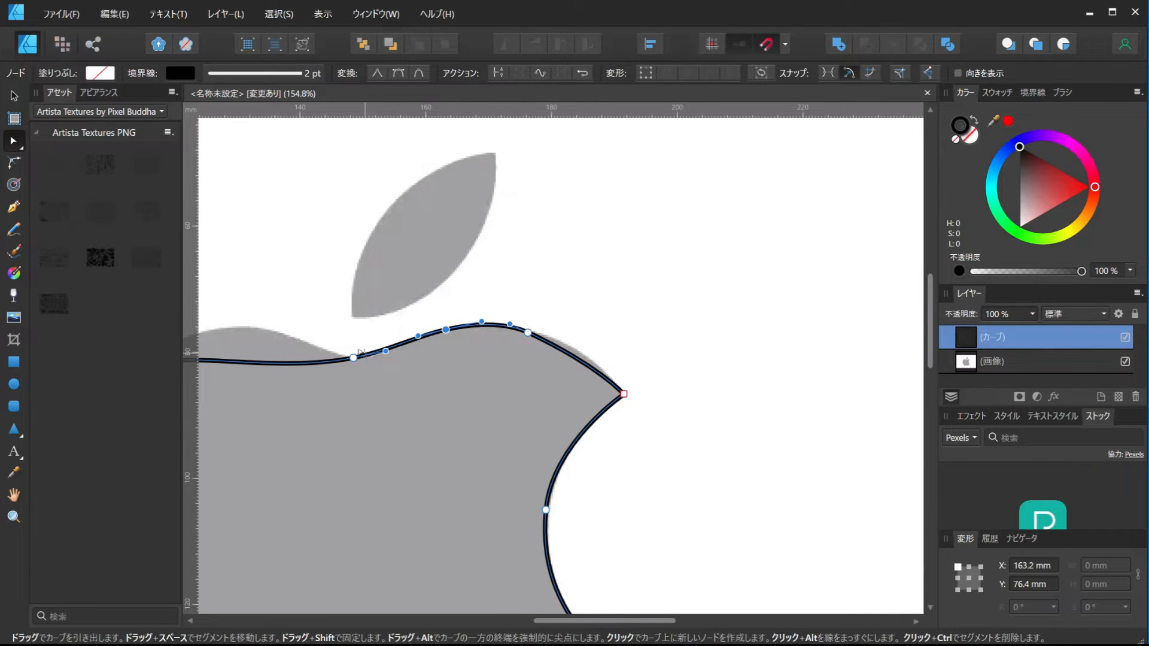
drag(386, 351, 389, 359)
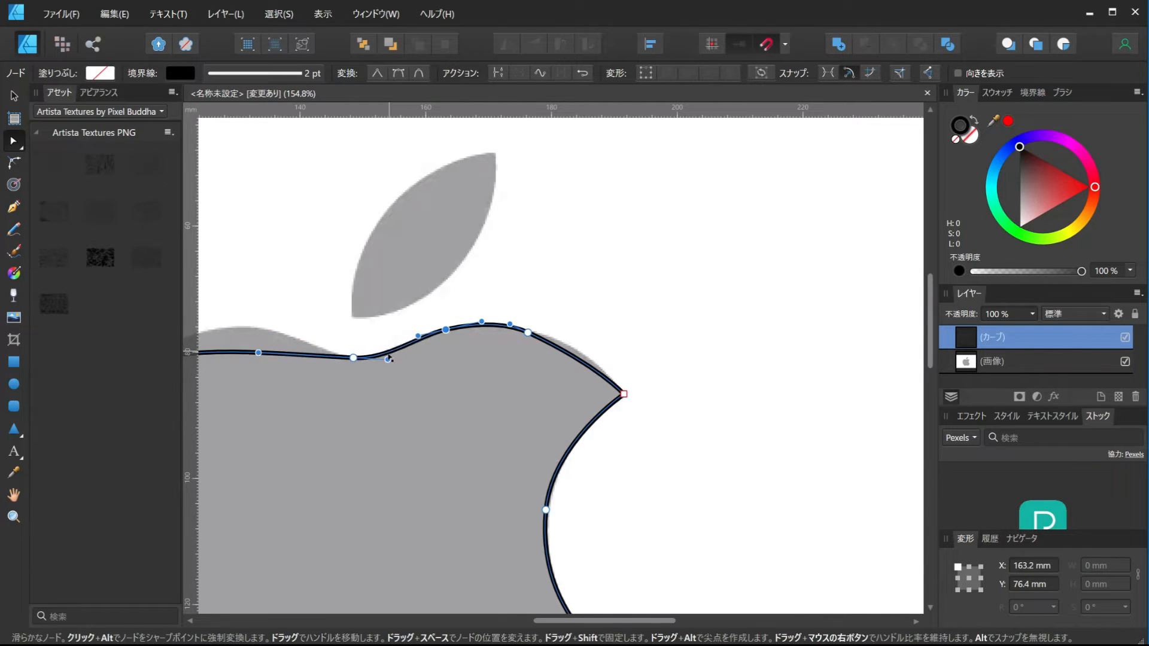
Step: Add a node at the peak of the apple's left lobe at about X 130.9, Y 76.1 mm and adjust the dip's left handle
scroll(389, 358, down, 3)
scroll(426, 332, up, 4)
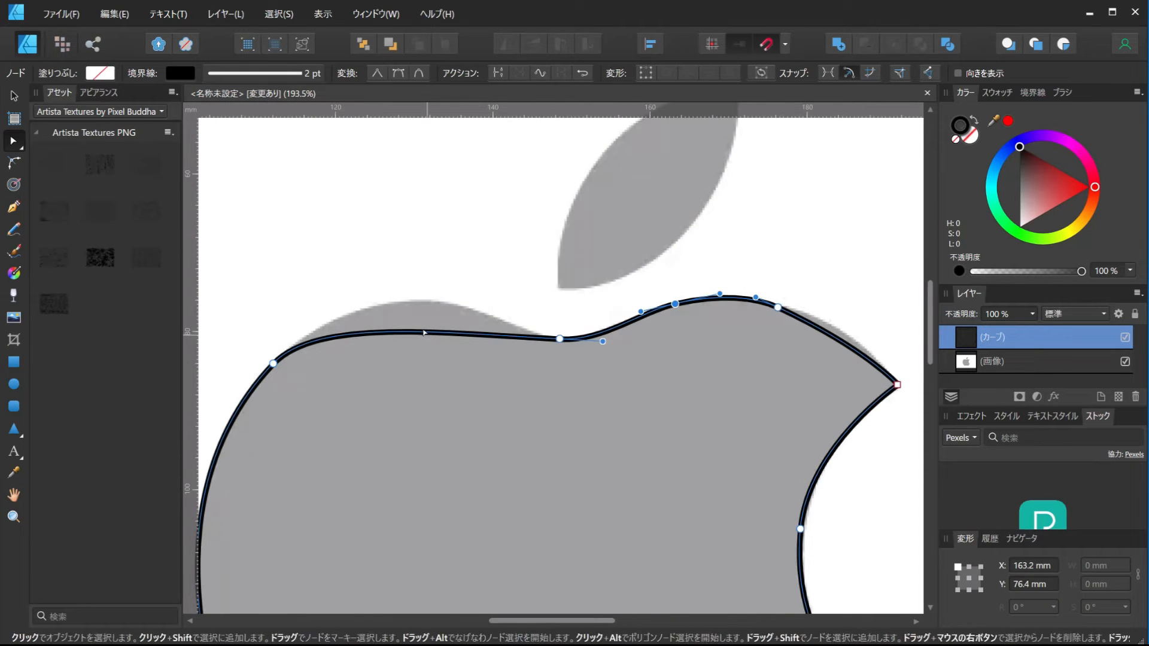
drag(420, 331, 421, 300)
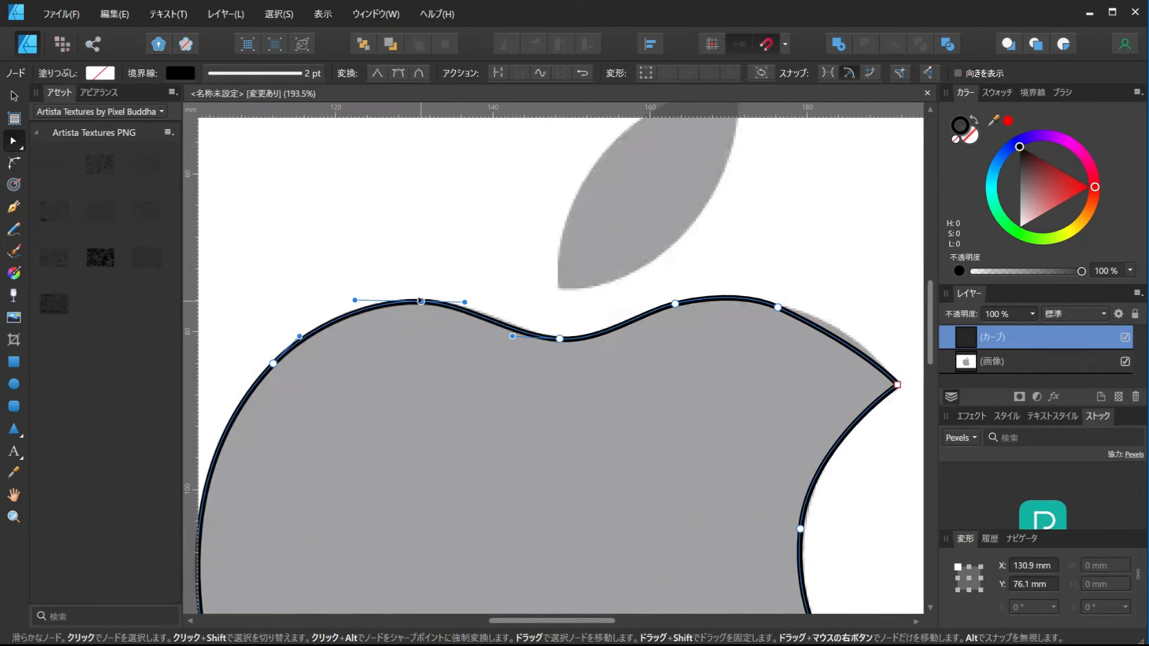
drag(521, 336, 520, 336)
Step: Move the right lobe's outer node to about X 179.5, Y 77.3 mm and shape its handle to follow the edge down to the bite's tip
scroll(557, 365, down, 1)
drag(815, 334, 650, 300)
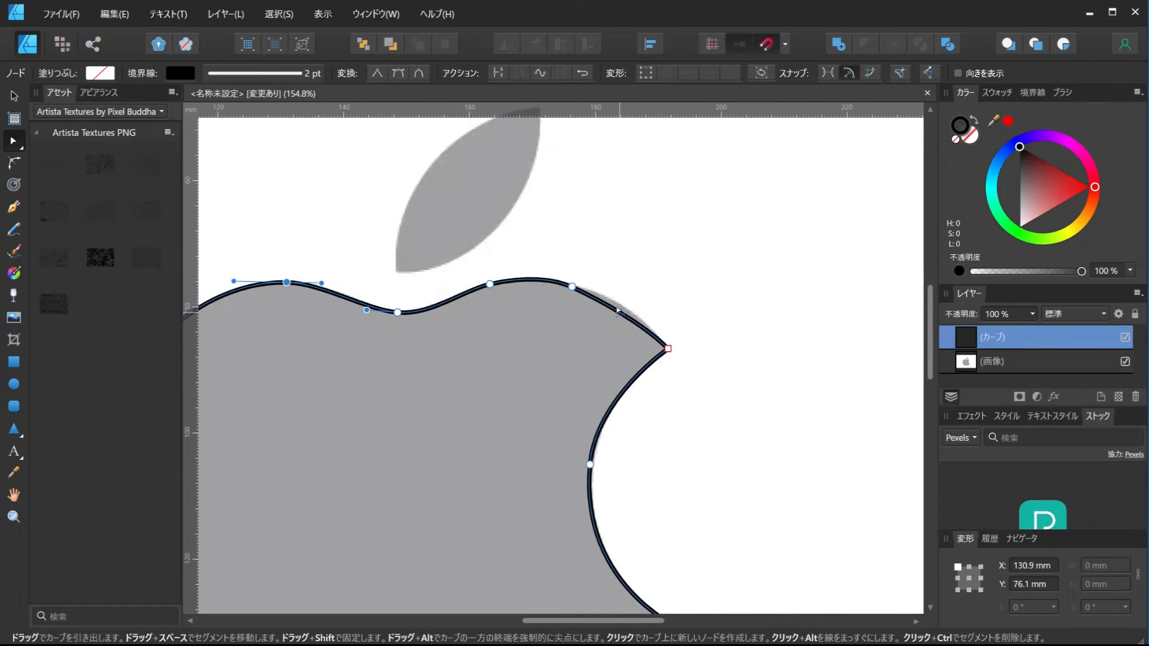
click(572, 286)
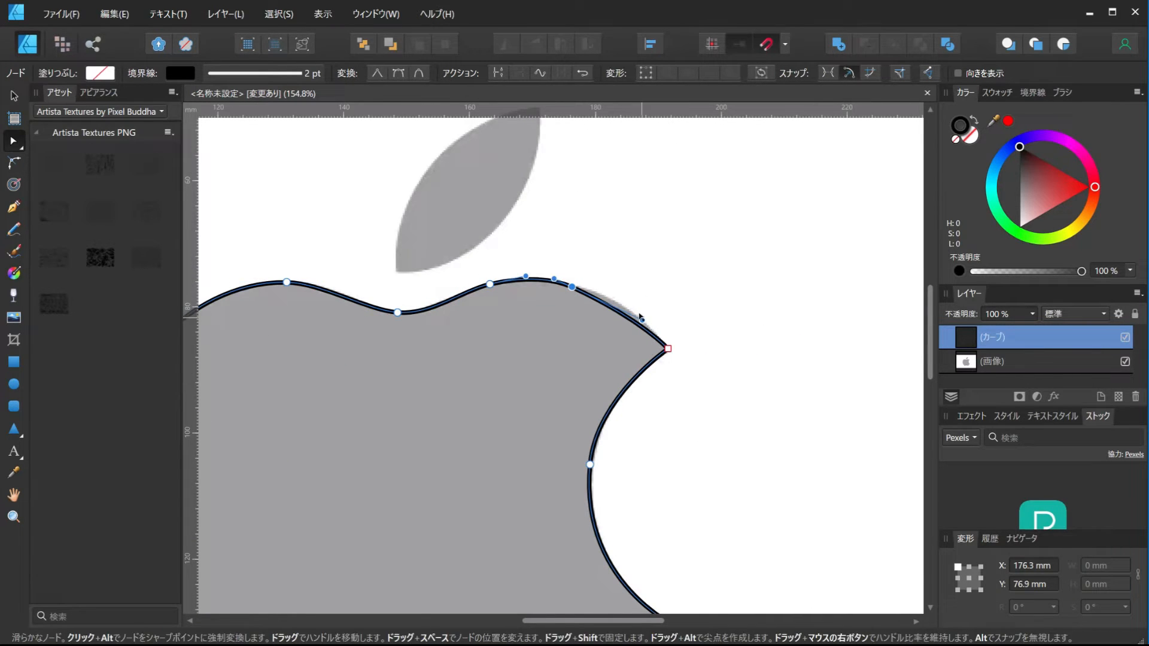
drag(642, 320, 648, 312)
drag(572, 287, 587, 286)
drag(669, 316, 648, 310)
key(ctrl+0)
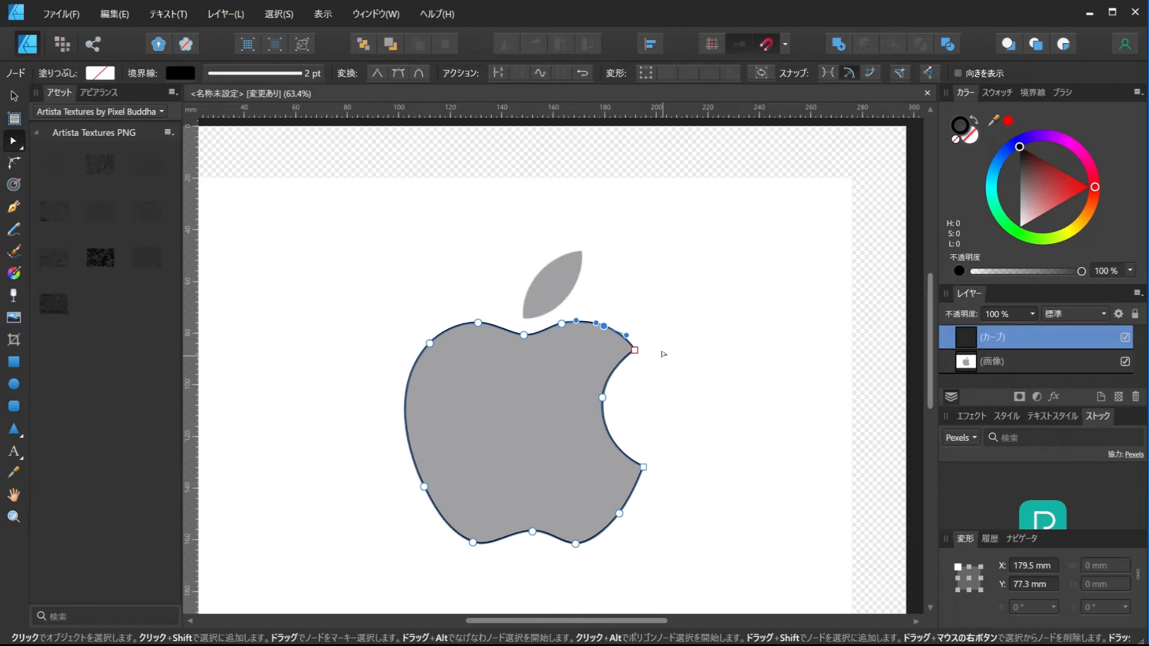
Step: Draw an ellipse about 26 by 31.5 mm over the leaf and convert it to curves
scroll(611, 290, up, 3)
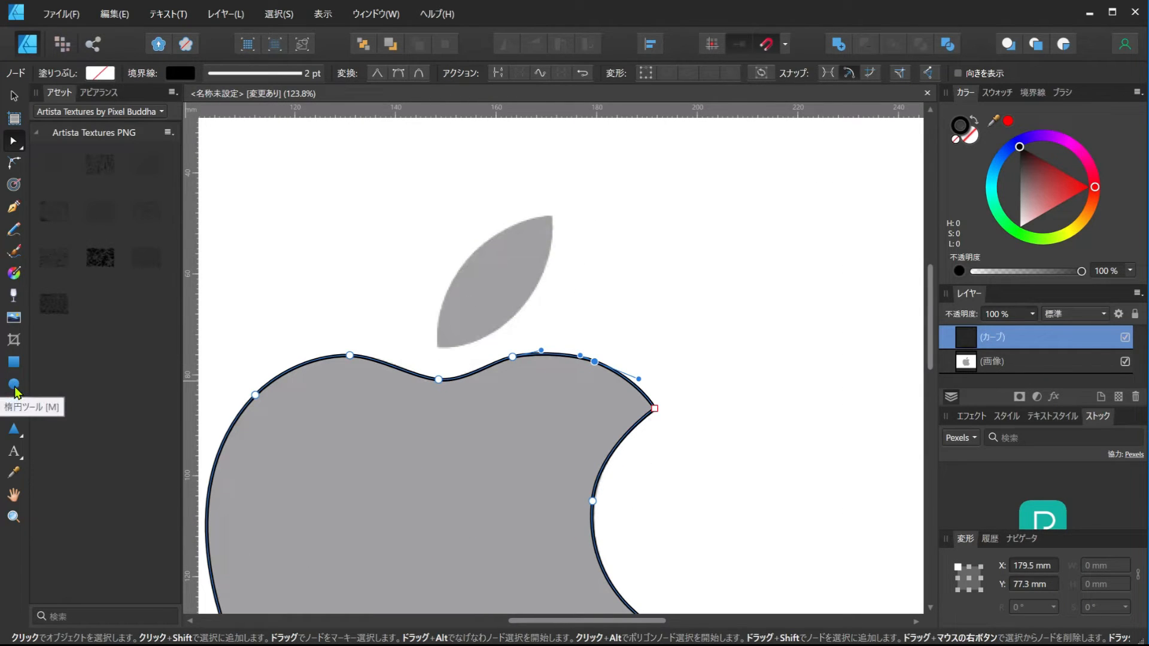
click(14, 385)
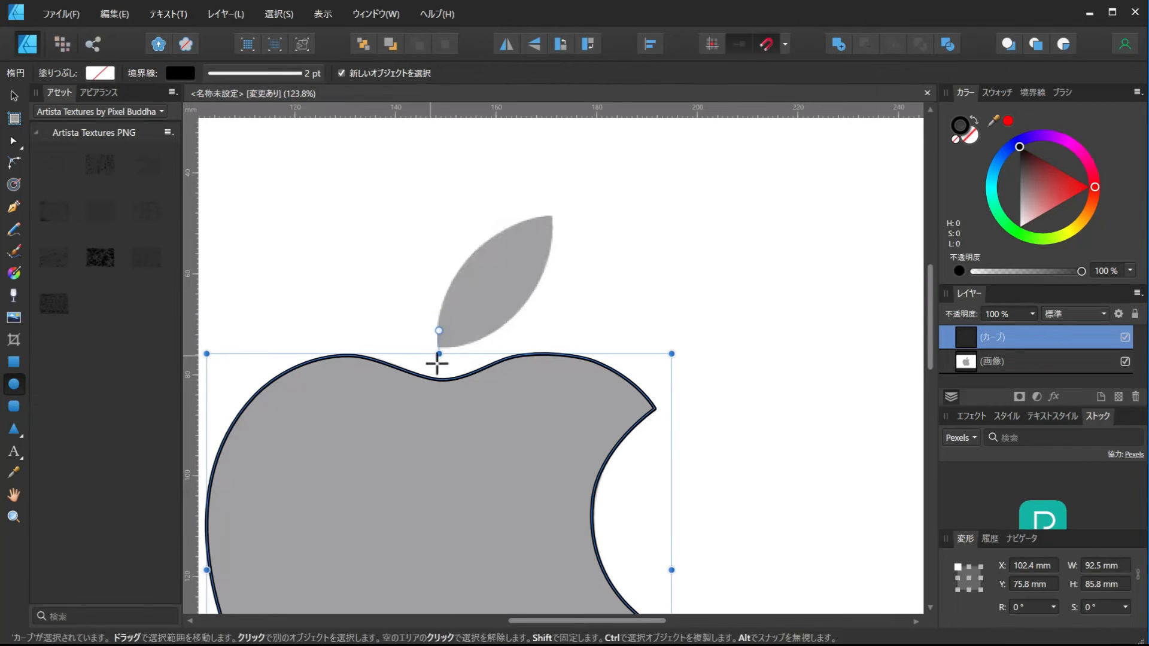
drag(447, 353, 569, 204)
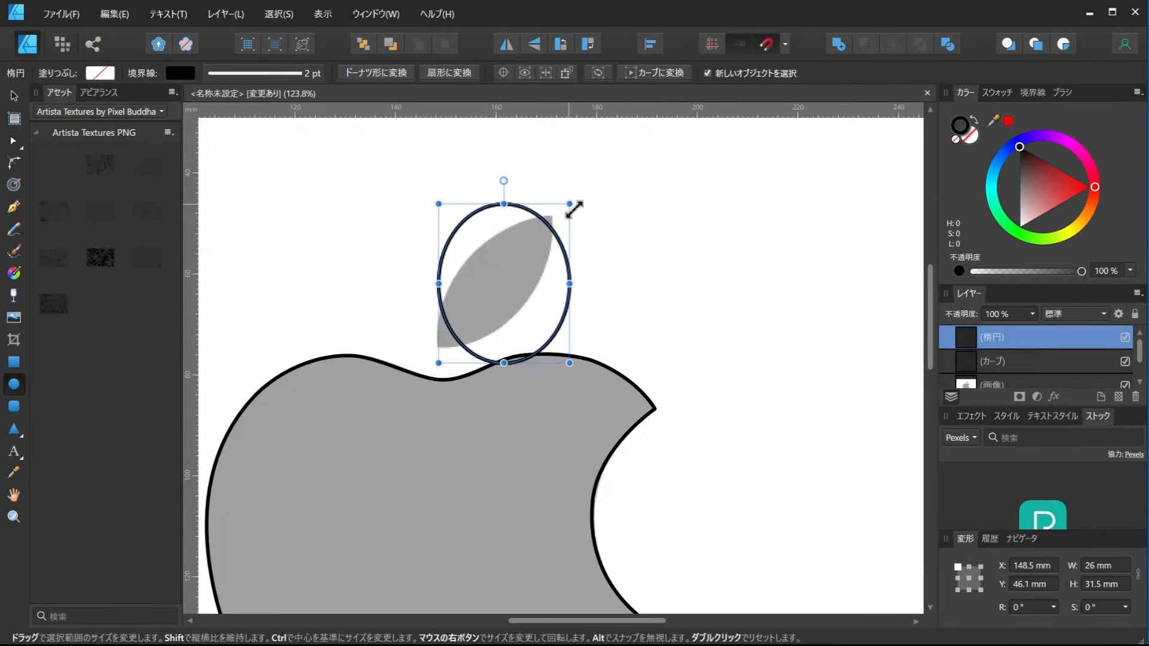
click(672, 78)
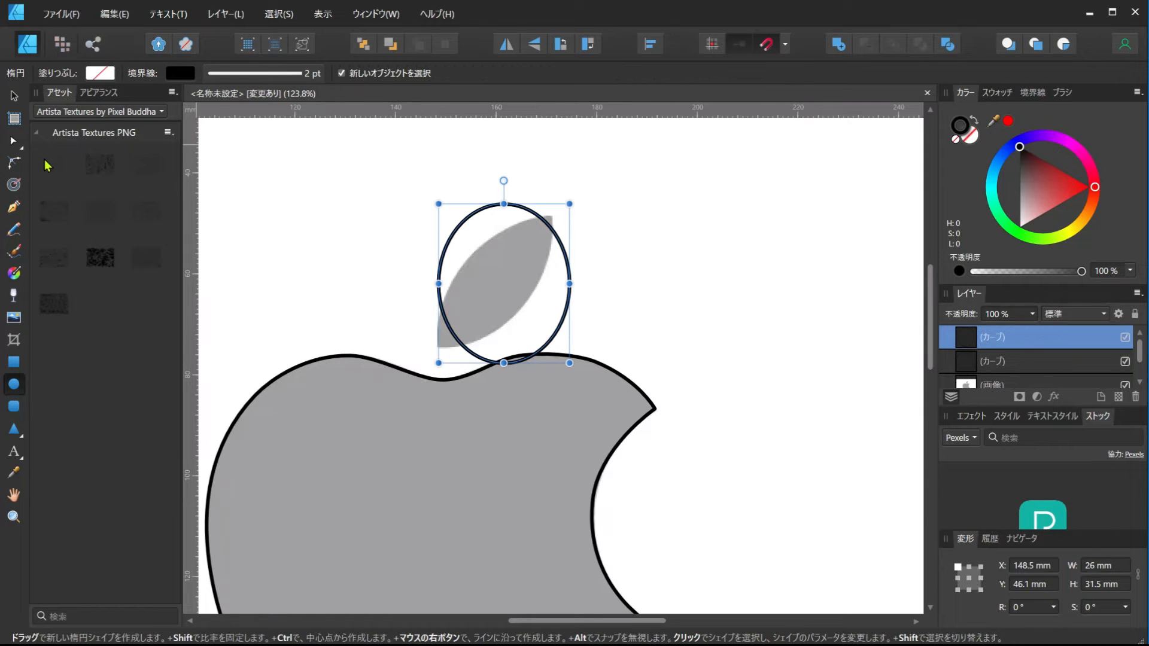
Step: Move the ellipse's top and bottom nodes to the leaf's tips and its left node to the leaf's edge, angling that node's lower handle along the edge
click(12, 142)
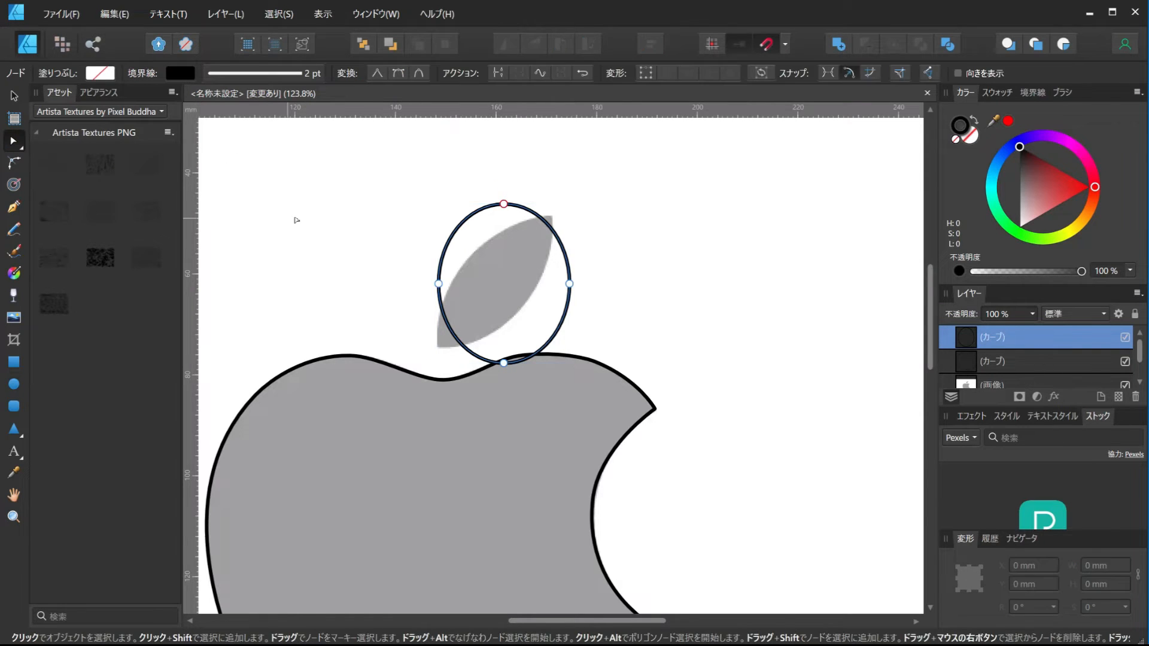
drag(504, 204, 546, 213)
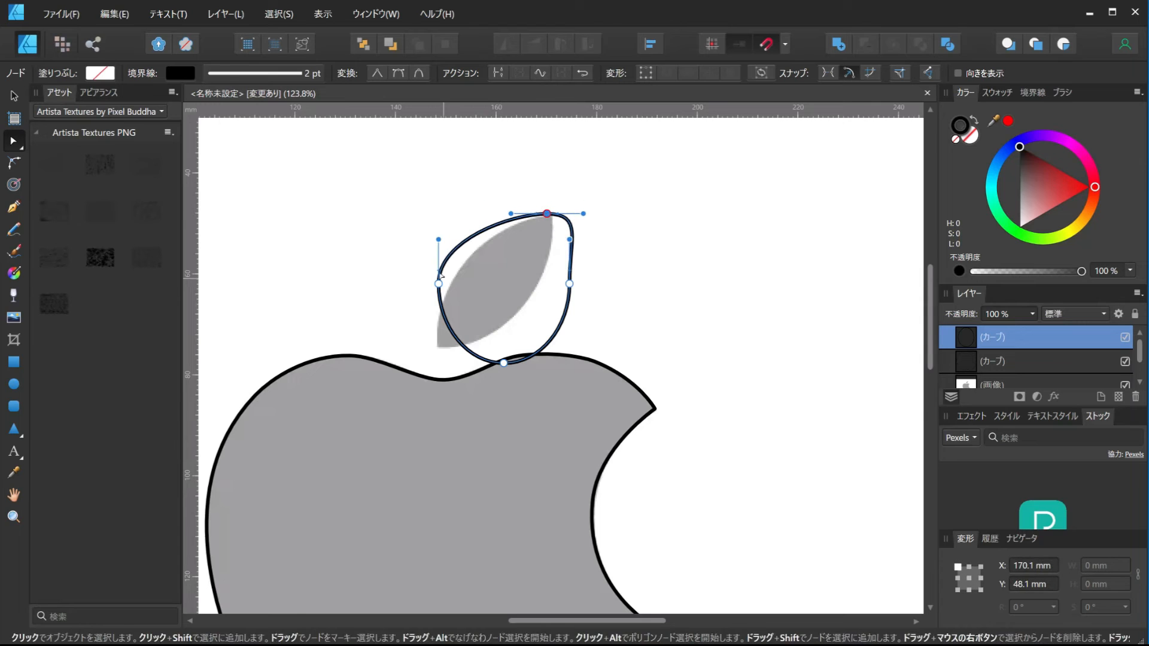
drag(438, 283, 466, 267)
drag(504, 362, 440, 346)
scroll(467, 279, up, 4)
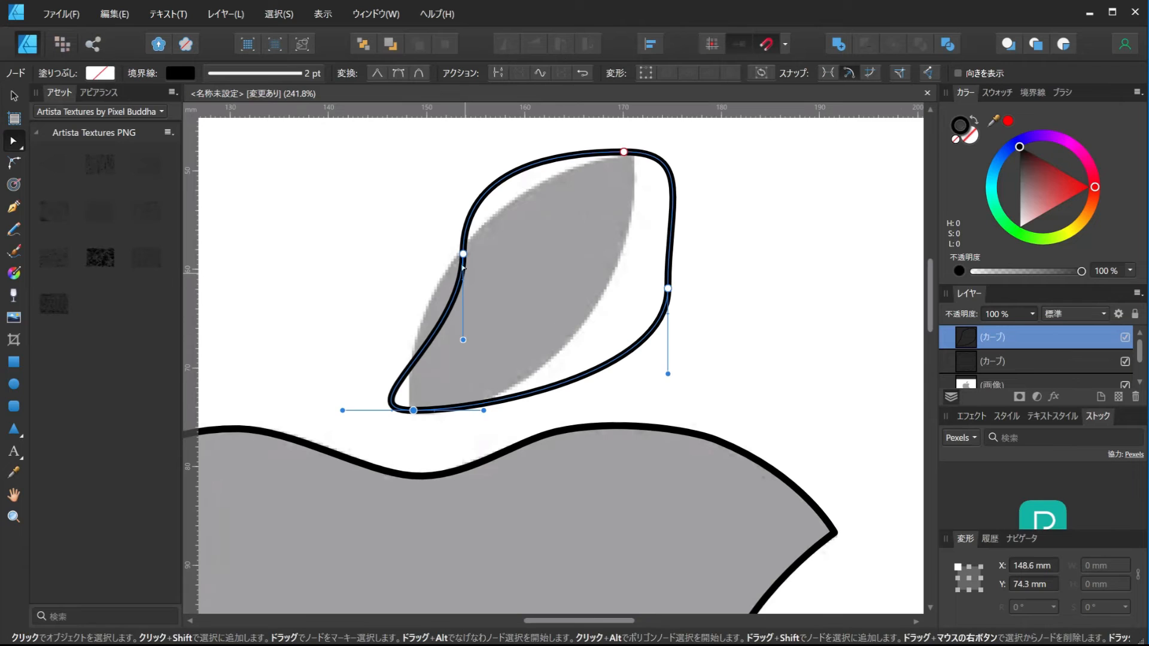
click(461, 339)
drag(462, 338, 432, 297)
Step: Convert the leaf outline's lower and upper tip nodes to sharp nodes
click(412, 410)
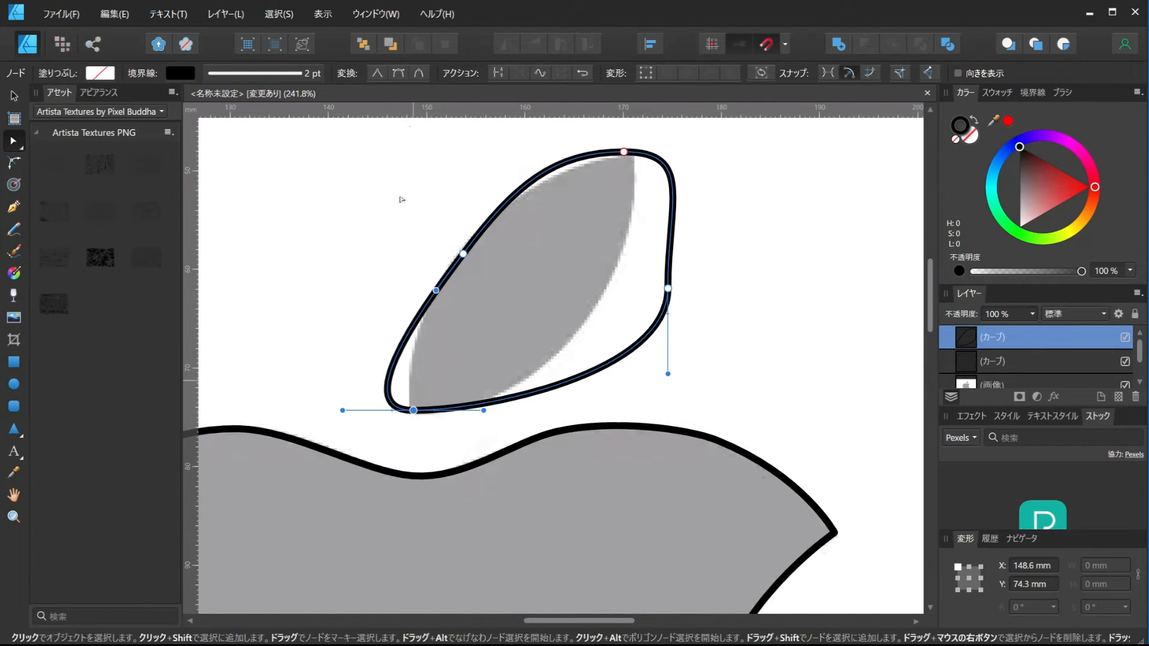
click(377, 73)
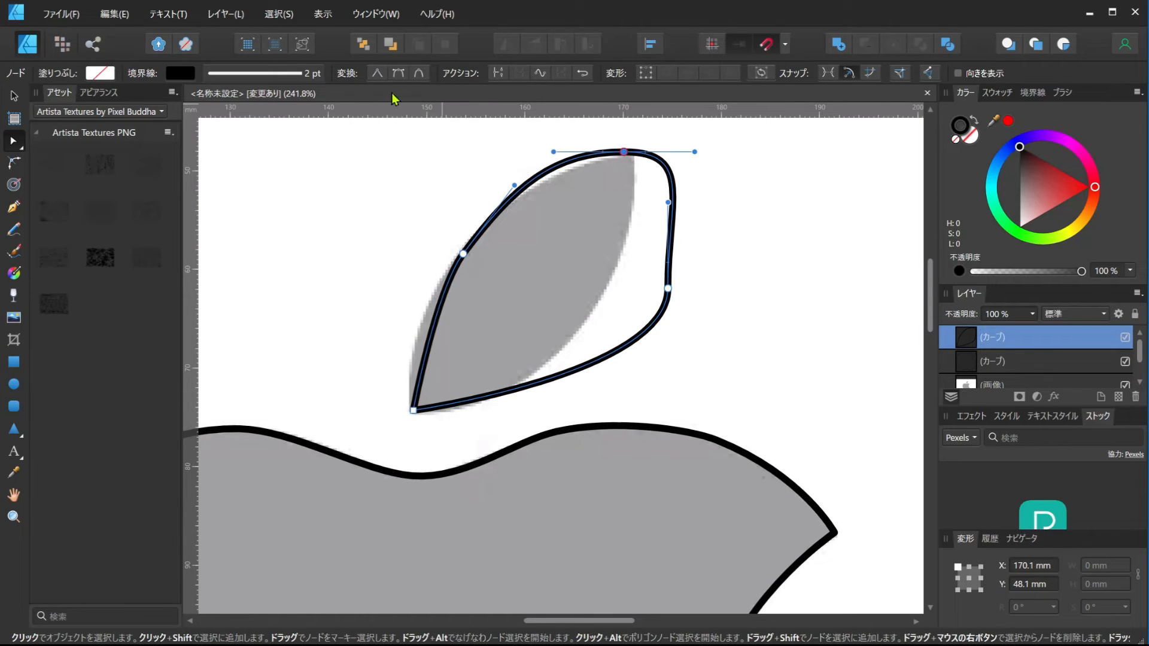
click(377, 72)
Step: Place the leaf's left side node at about X 154.7, Y 56.6 mm and adjust its handles to match the leaf's left edge
scroll(426, 379, up, 2)
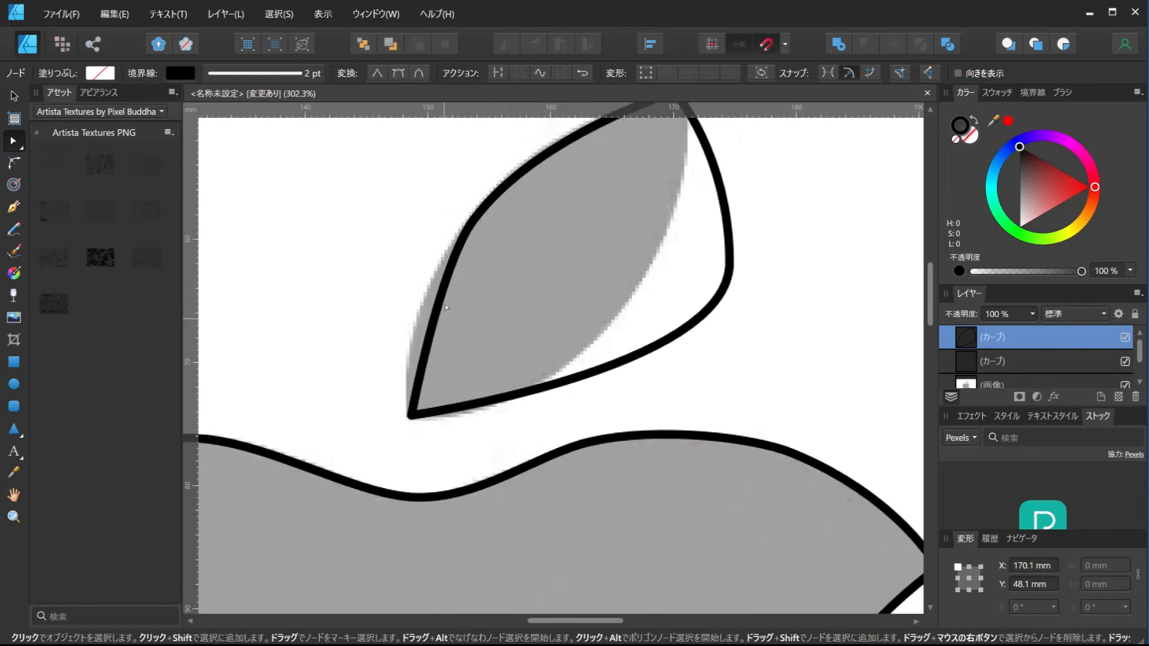
click(473, 222)
drag(440, 265, 394, 307)
drag(496, 254, 394, 278)
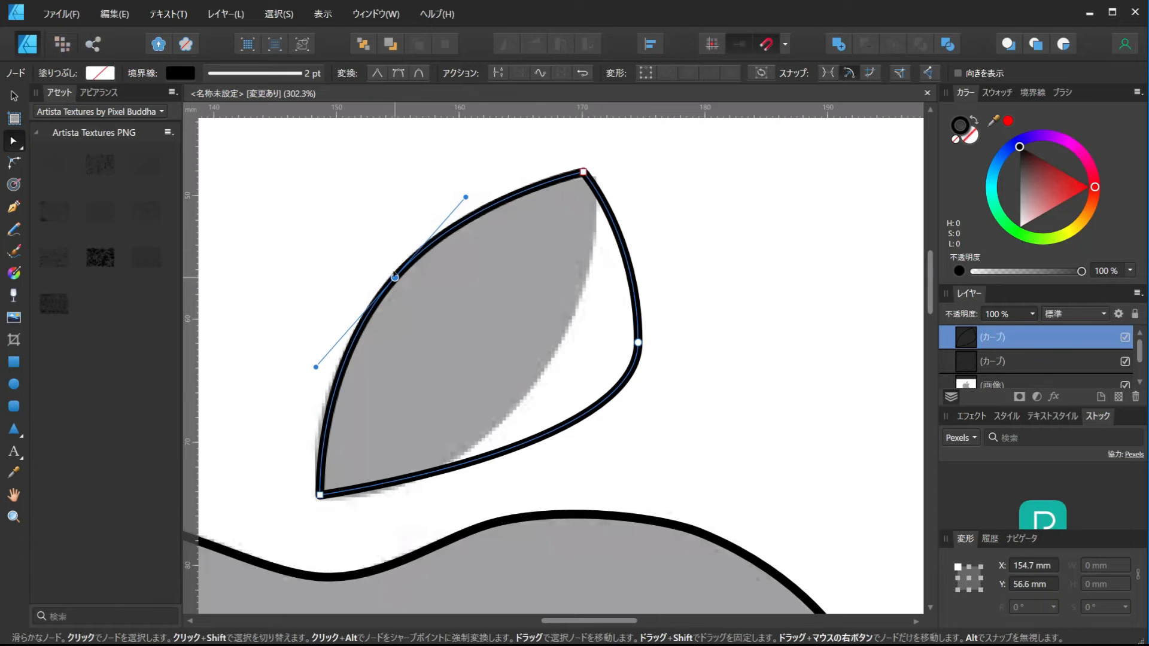
drag(316, 365, 297, 398)
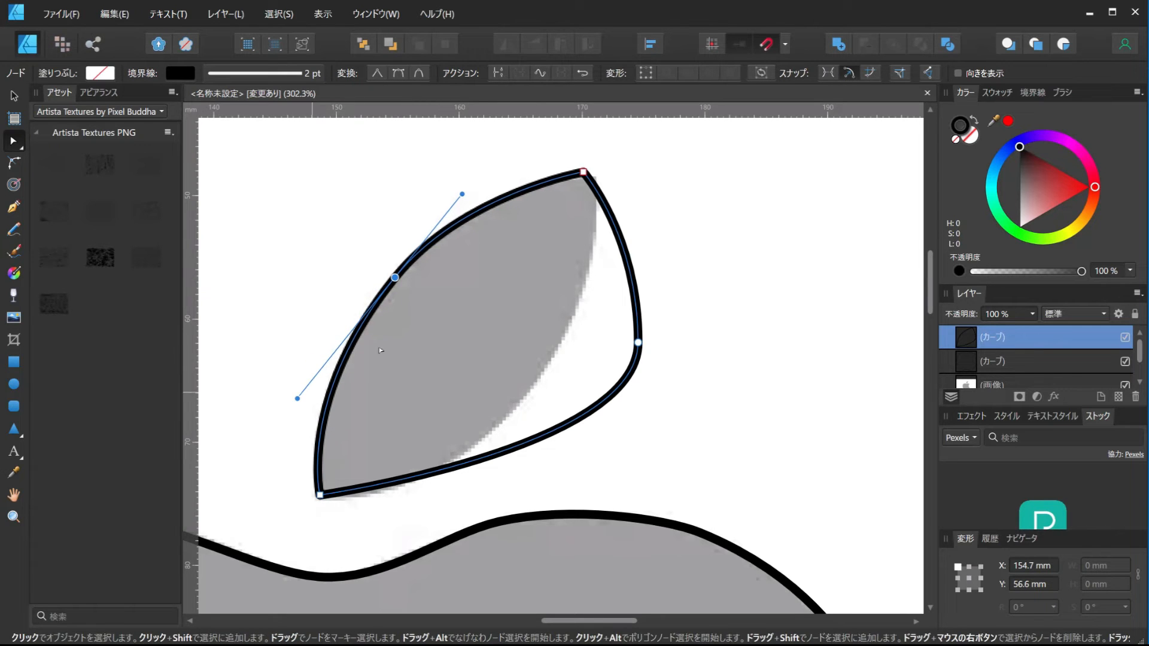
Step: Fit the leaf's right edge by moving its side node to about X 167.6, Y 63.3 mm, shaping its handles, and moving the upper tip to about X 171, Y 48.5 mm
click(637, 343)
drag(637, 342, 565, 359)
drag(571, 254, 585, 280)
drag(566, 359, 552, 360)
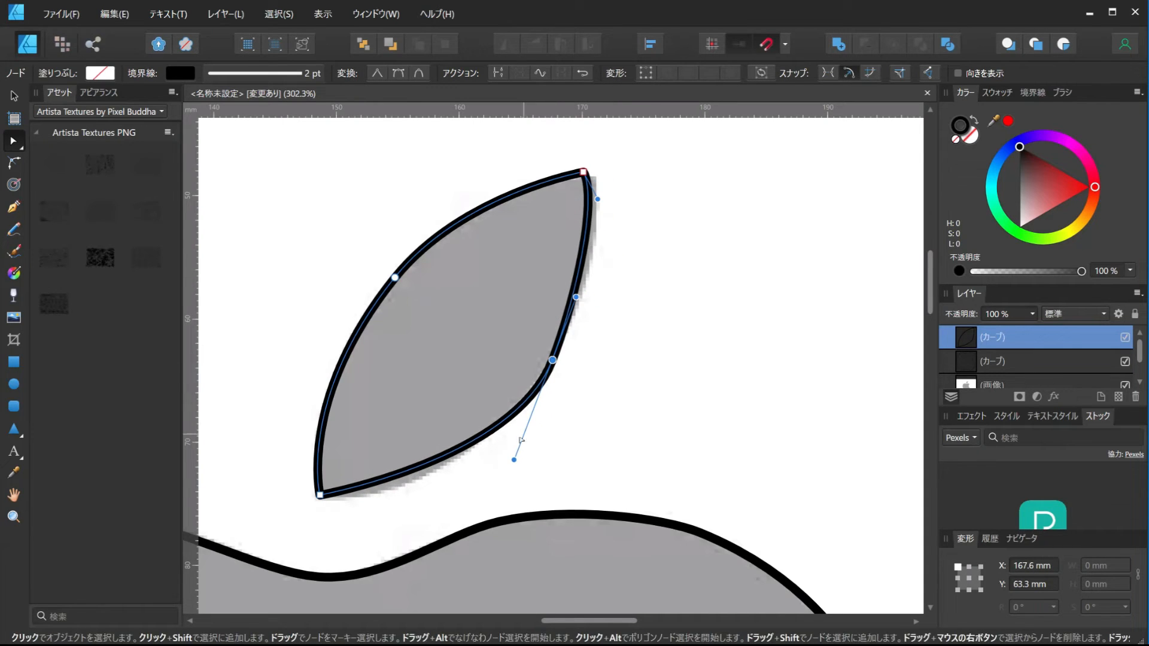
drag(507, 466, 429, 516)
mouse_move(583, 173)
mouse_down()
mouse_move(604, 179)
mouse_move(594, 177)
mouse_up()
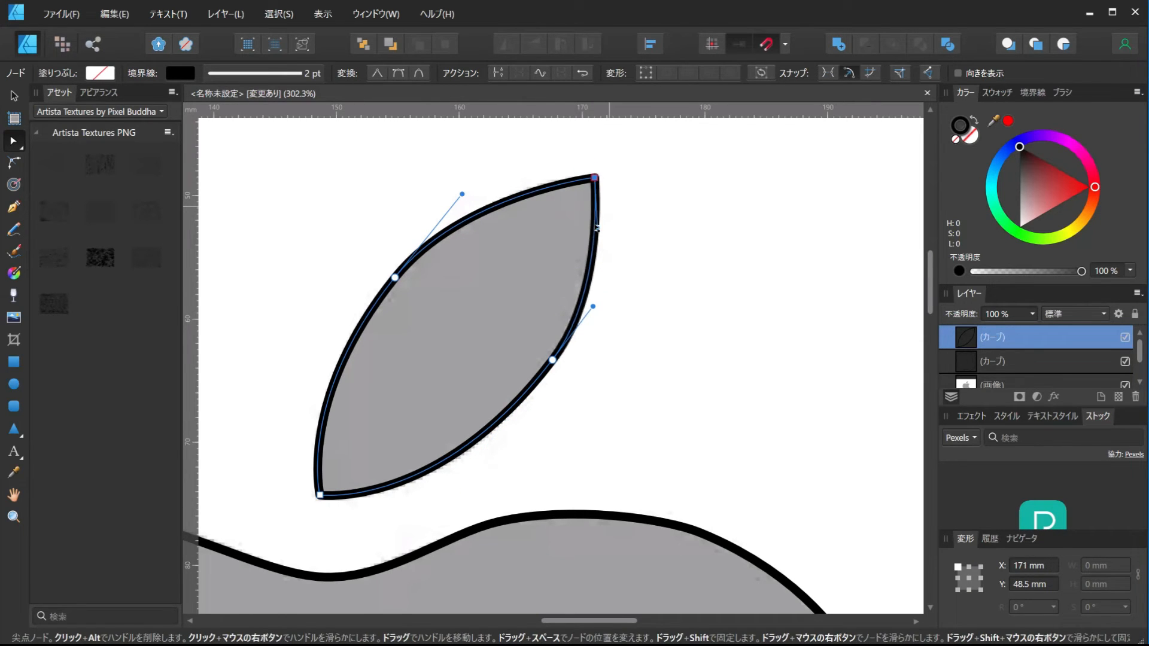
Step: Toggle the visibility of the two curve layers and check the apple and leaf outlines against the reference image
scroll(613, 311, down, 3)
scroll(613, 311, down, 3)
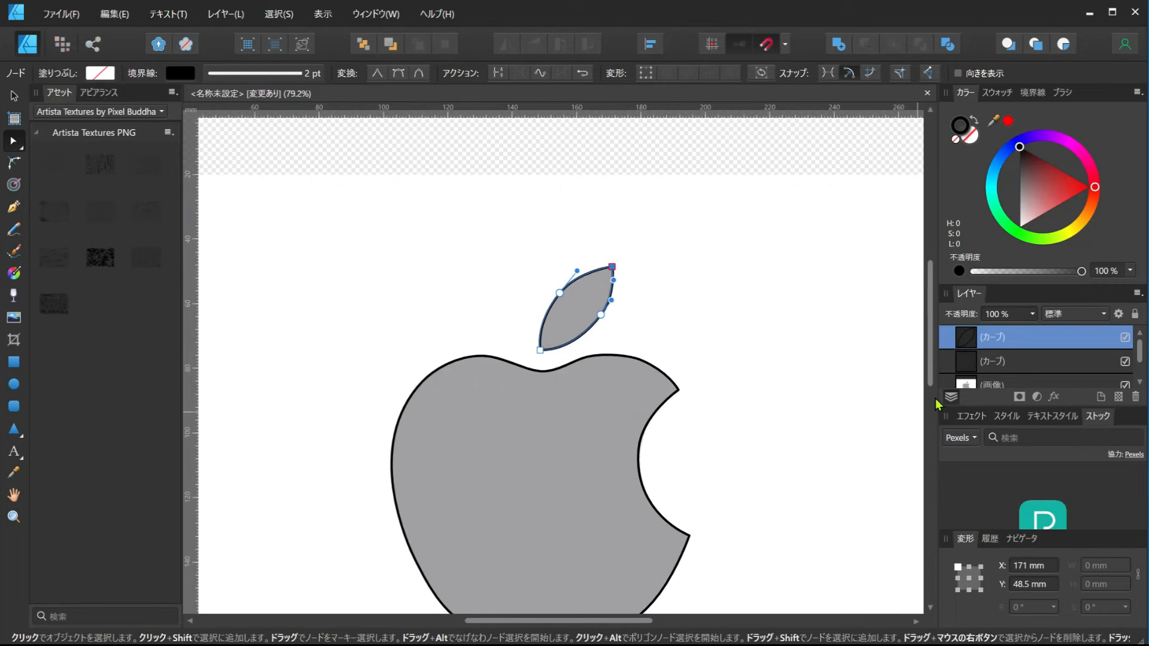
click(1124, 338)
click(1125, 338)
click(1125, 361)
click(1124, 362)
scroll(778, 329, up, 3)
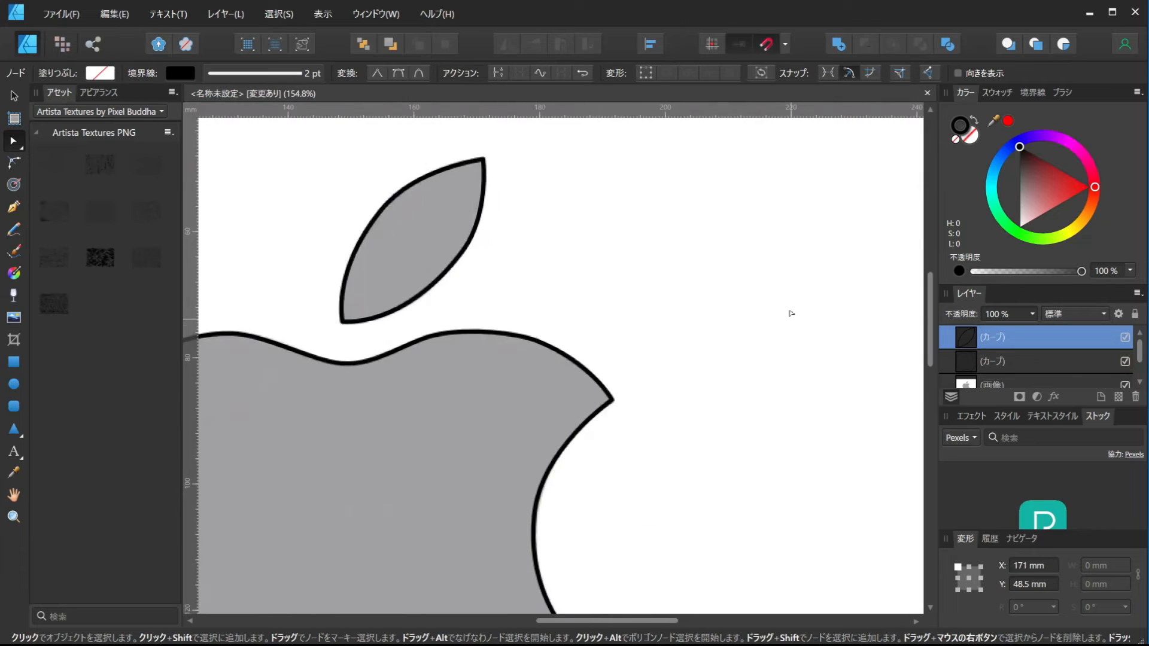
scroll(791, 313, down, 4)
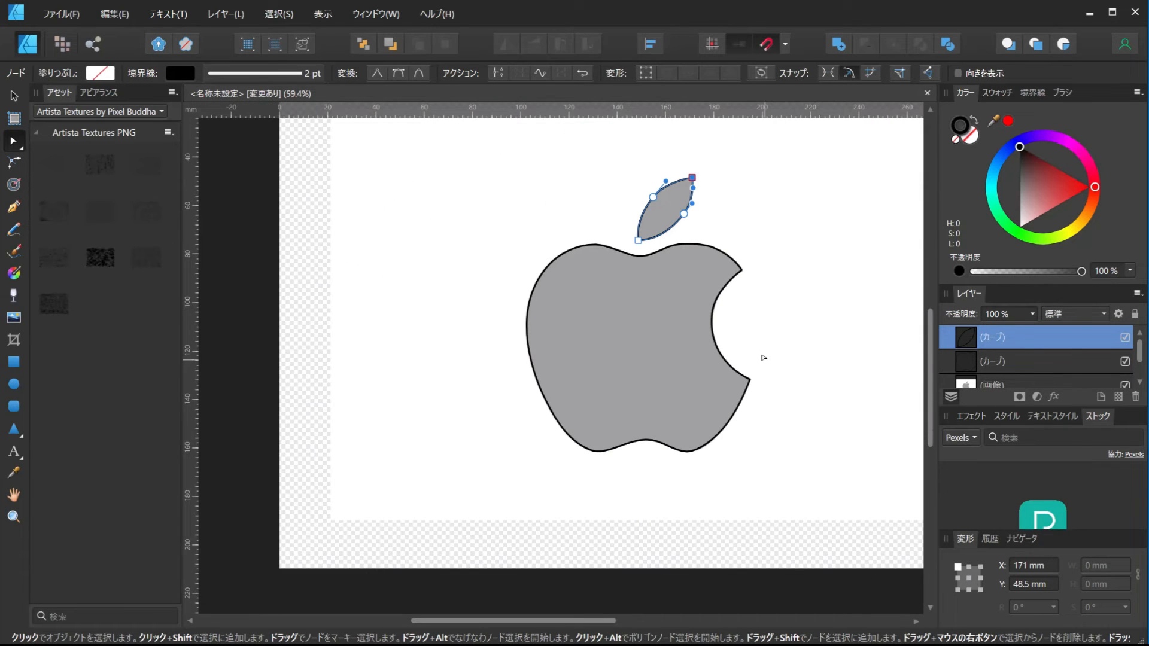
Step: Hide the reference image layer so only the traced outlines show
scroll(736, 363, up, 2)
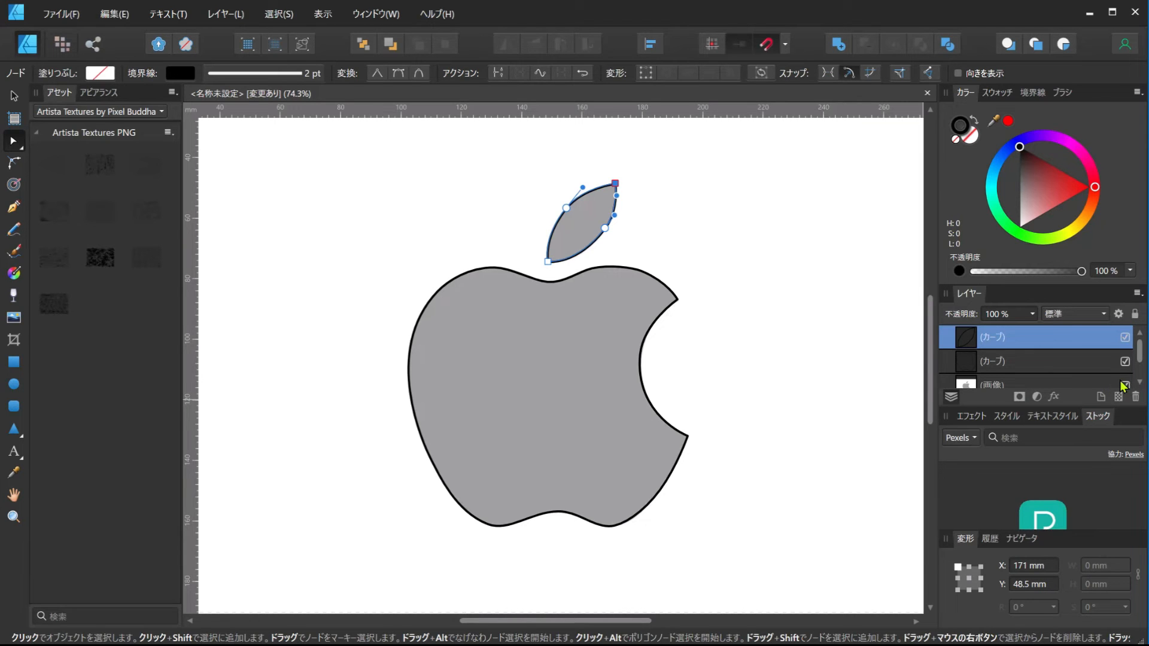
scroll(1123, 386, down, 1)
click(1125, 362)
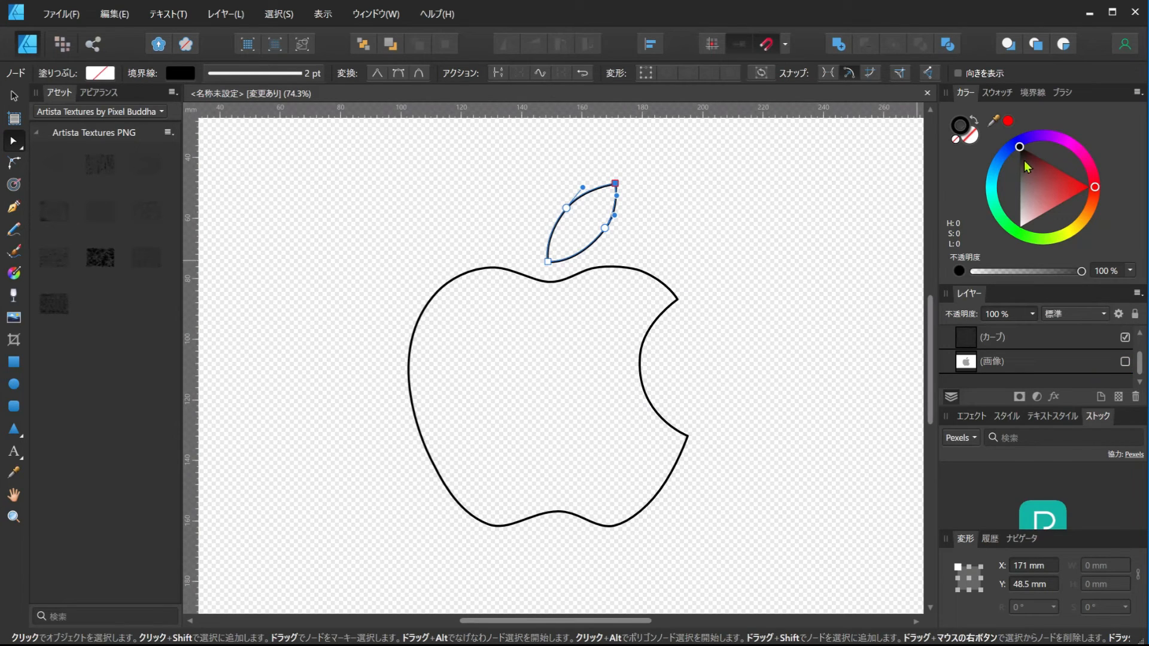
Step: Change the leaf outline's stroke color to blue with H 225, S 100, L 50
click(1008, 152)
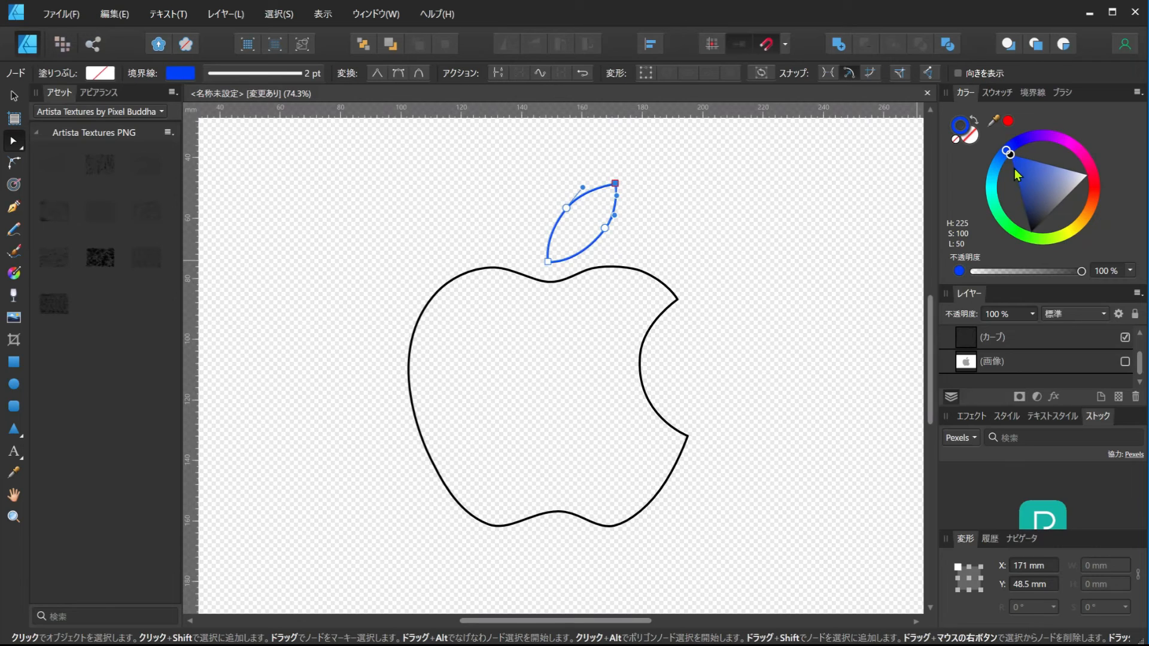
Step: Remove the leaf's stroke and fill it with a light gray of H 0, S 0, L 70
click(956, 139)
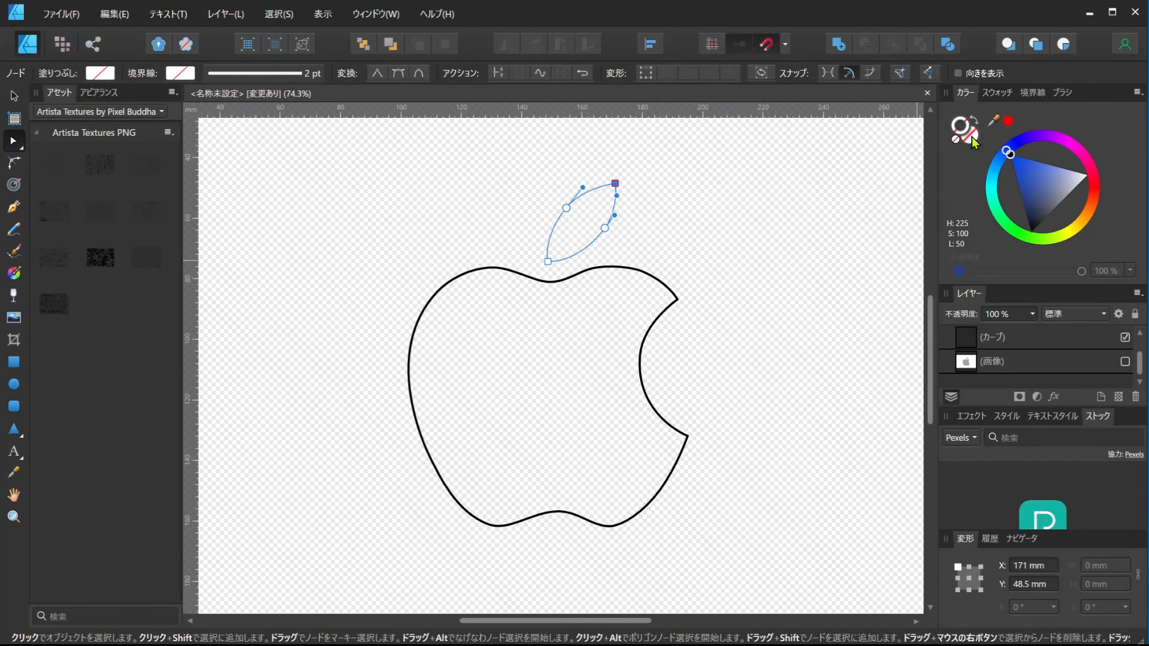
click(970, 137)
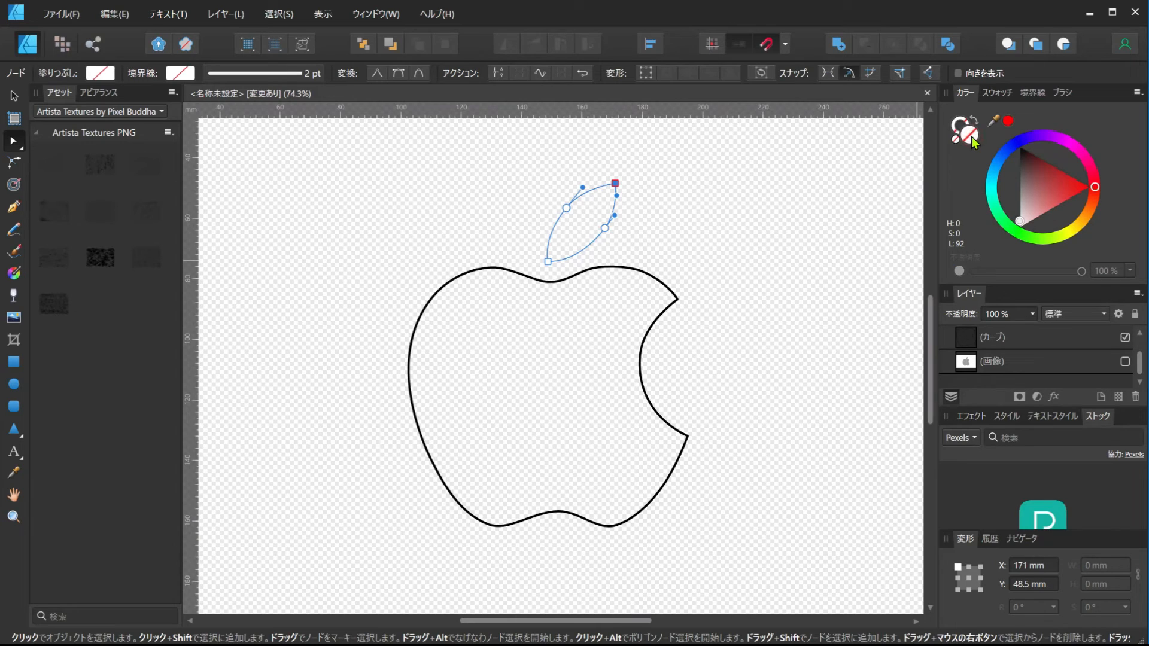
click(1019, 213)
click(1020, 219)
mouse_move(1021, 220)
mouse_down()
mouse_move(1019, 193)
mouse_move(1015, 206)
mouse_up()
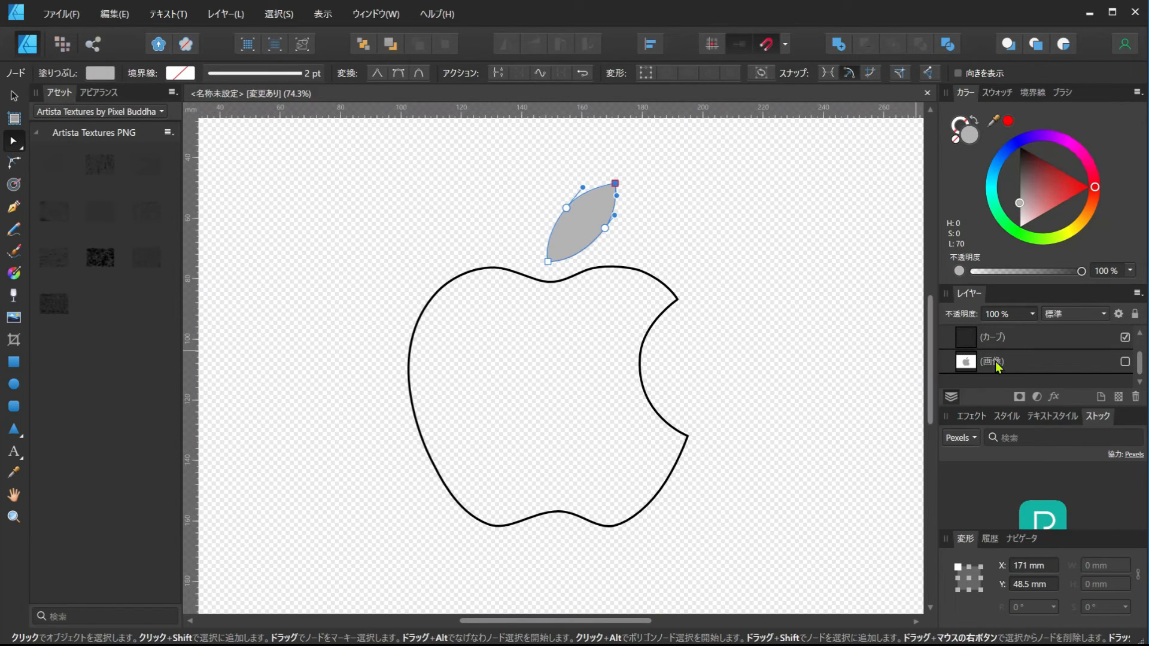
Step: Sample the leaf's gray with the color picker and apply it as the apple body's fill
click(1018, 340)
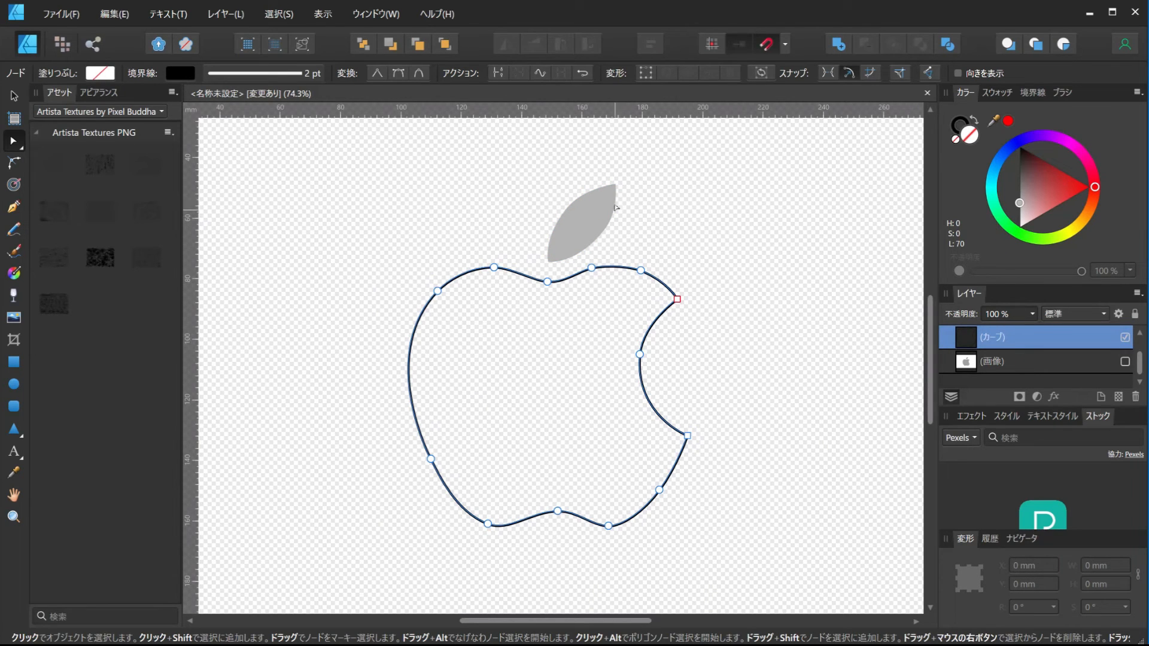
drag(1010, 124, 580, 222)
click(1009, 121)
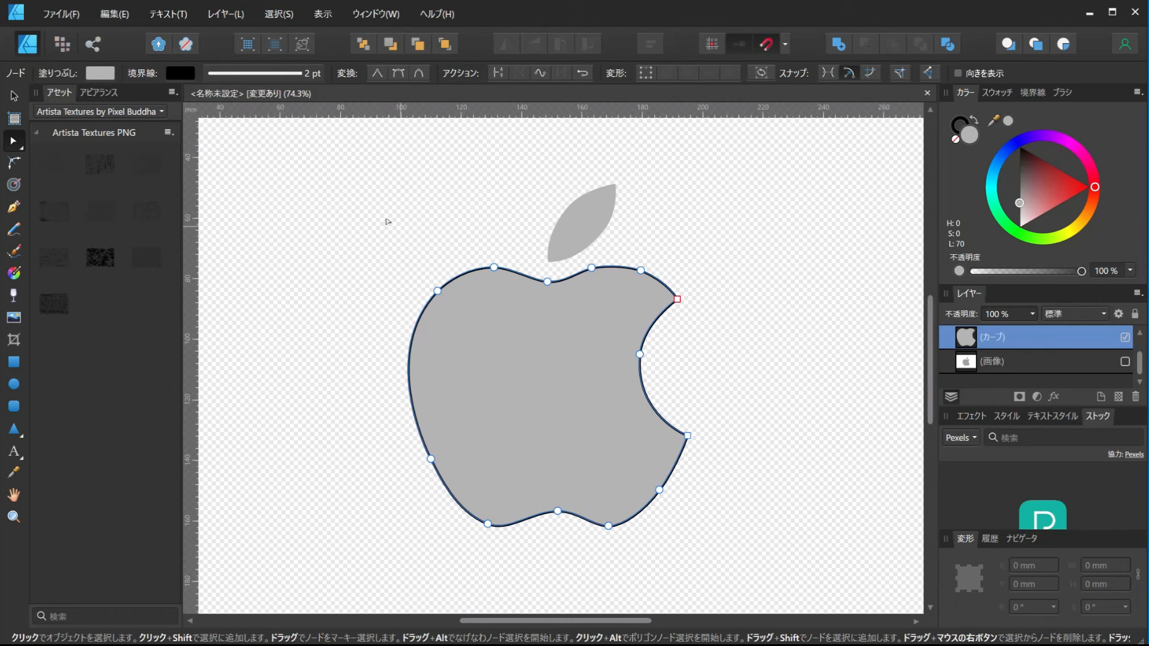
Step: Remove the black stroke from the apple body and leave both shapes deselected
click(13, 96)
click(735, 240)
click(651, 290)
click(955, 128)
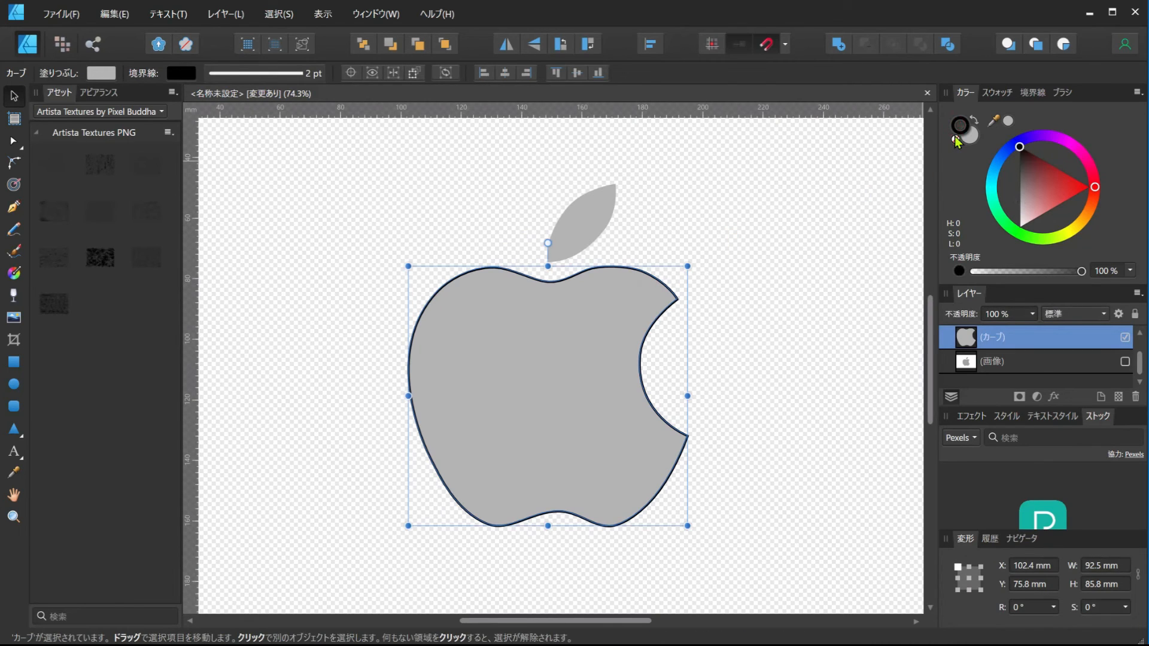
click(956, 140)
scroll(826, 257, down, 2)
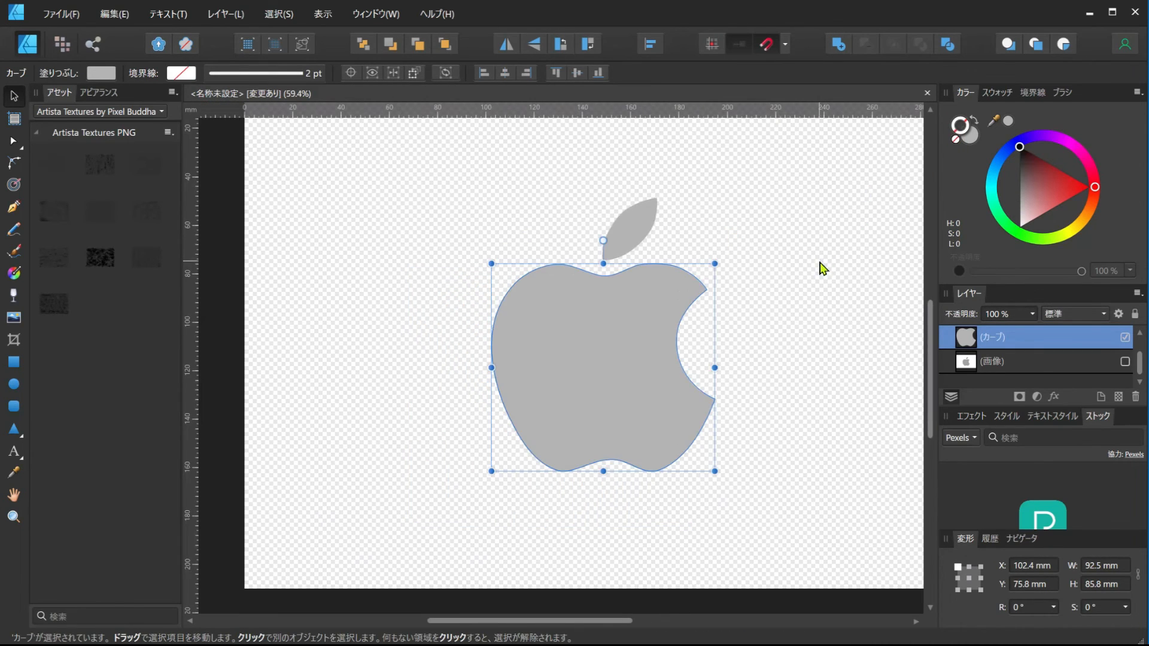
drag(805, 301, 810, 296)
drag(295, 184, 844, 555)
click(869, 512)
scroll(811, 431, down, 1)
scroll(812, 434, up, 1)
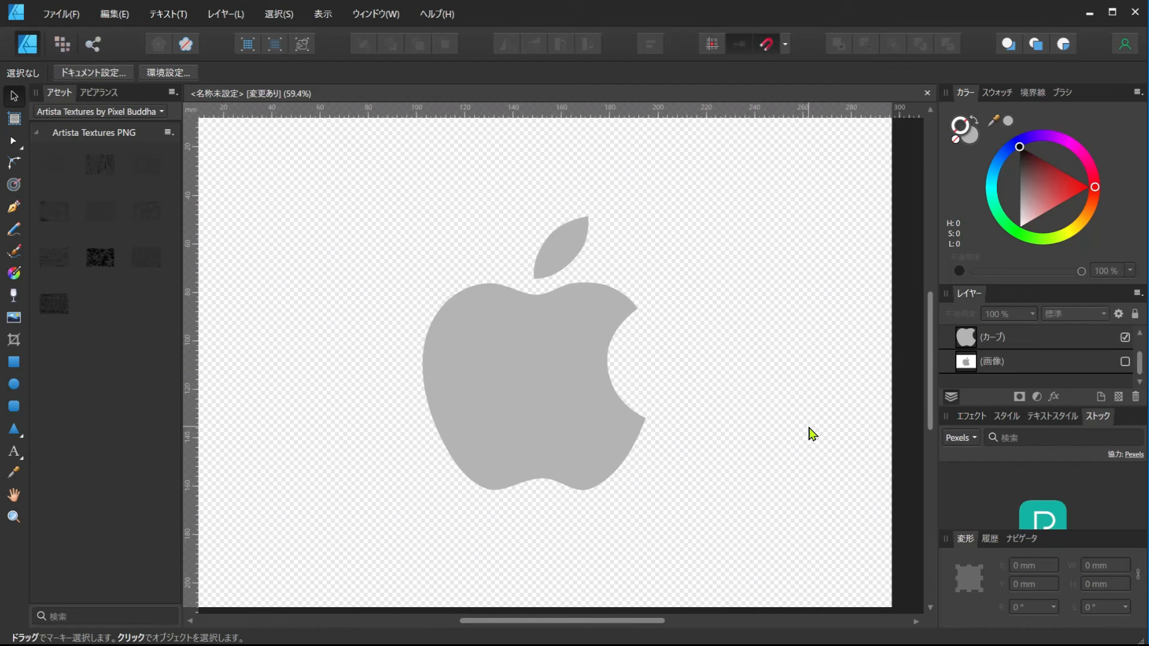
Step: Show the reference image layer and hide the apple body curve to compare the tracing with the original
click(1124, 362)
click(1124, 338)
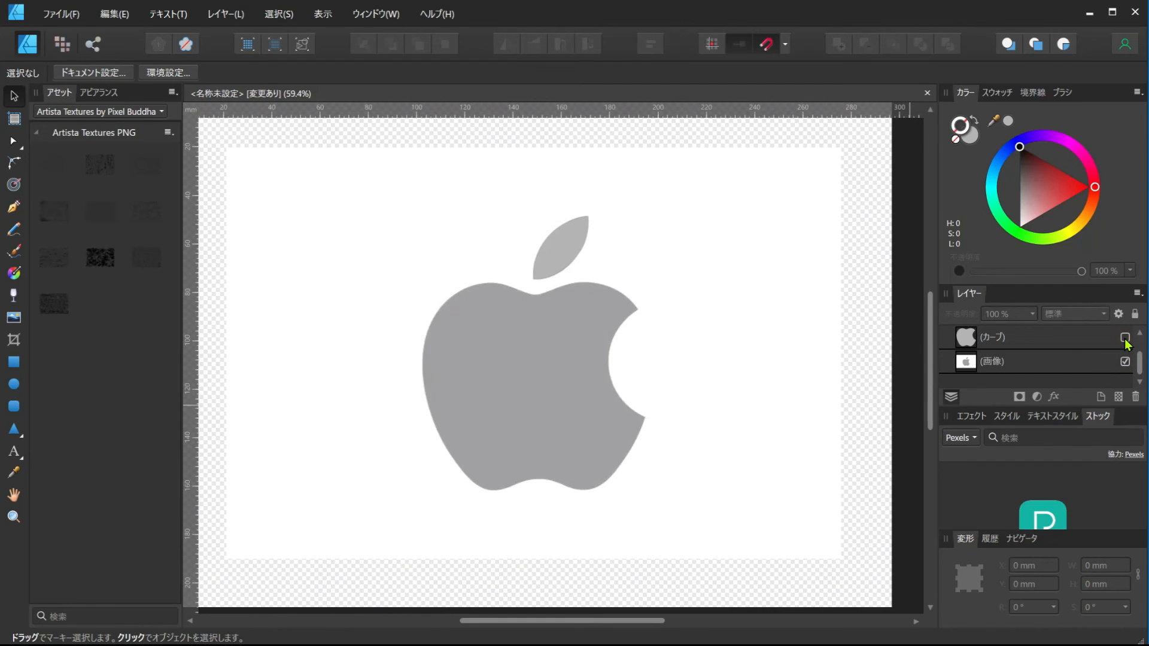